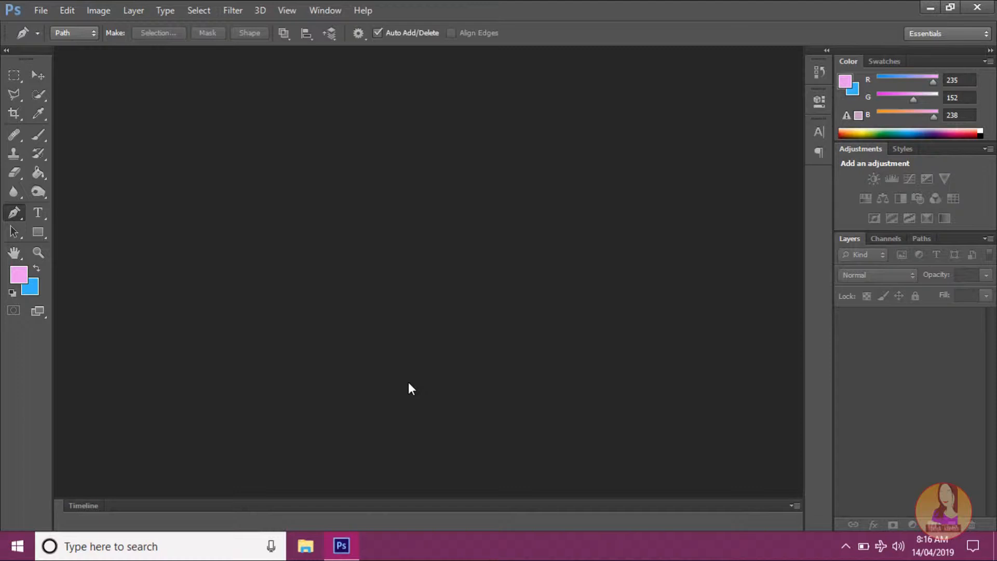
# Step: Open the image blackpink-jennie-x535 from the kpop folder
pyautogui.doubleClick(408, 383)
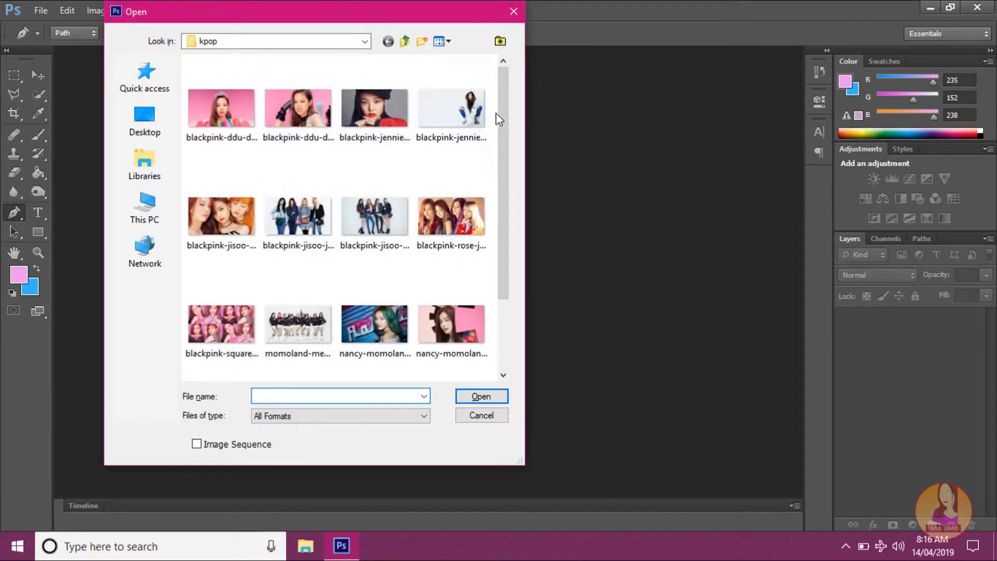
pyautogui.moveTo(497, 114); pyautogui.dragTo(506, 93)
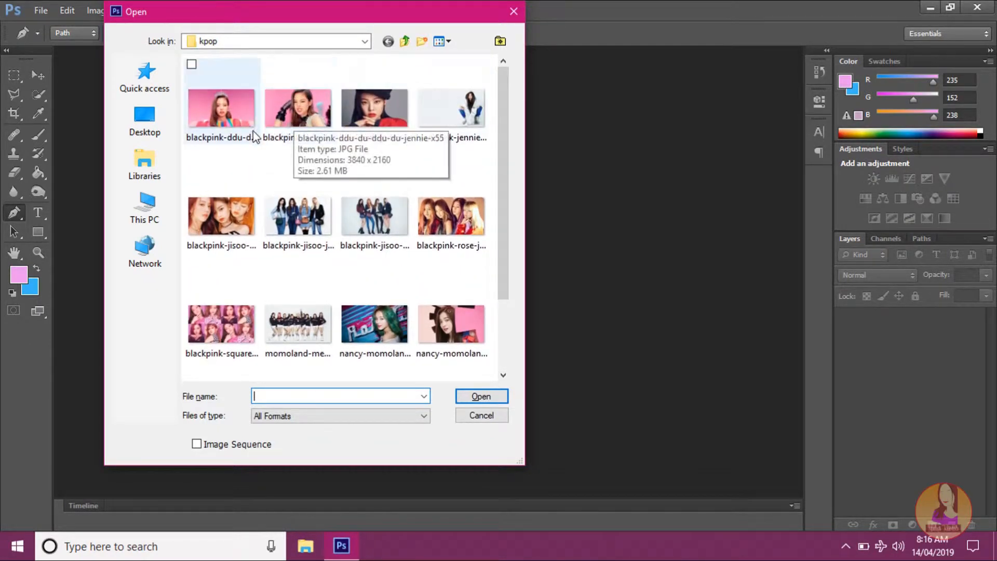
pyautogui.click(458, 110)
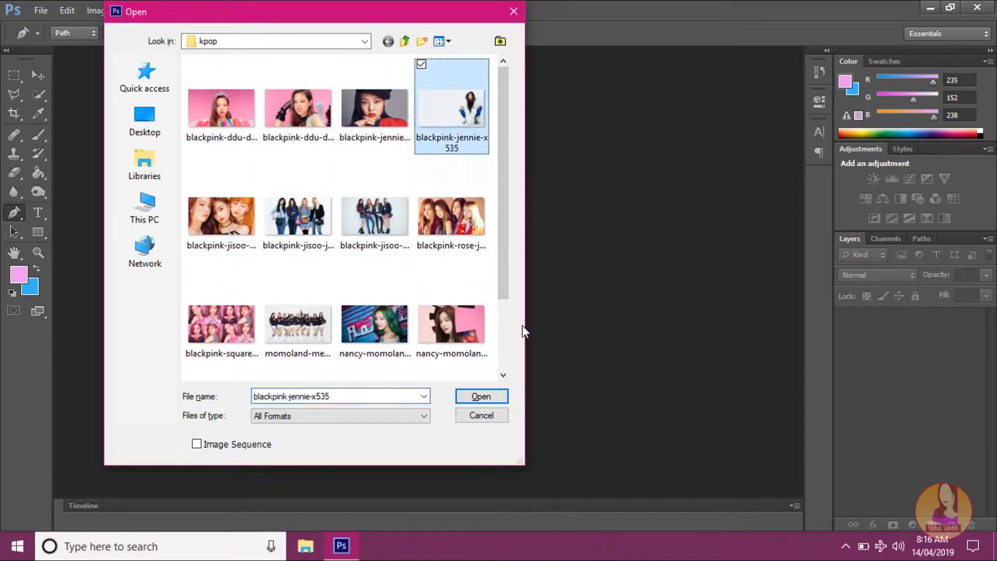
pyautogui.click(477, 396)
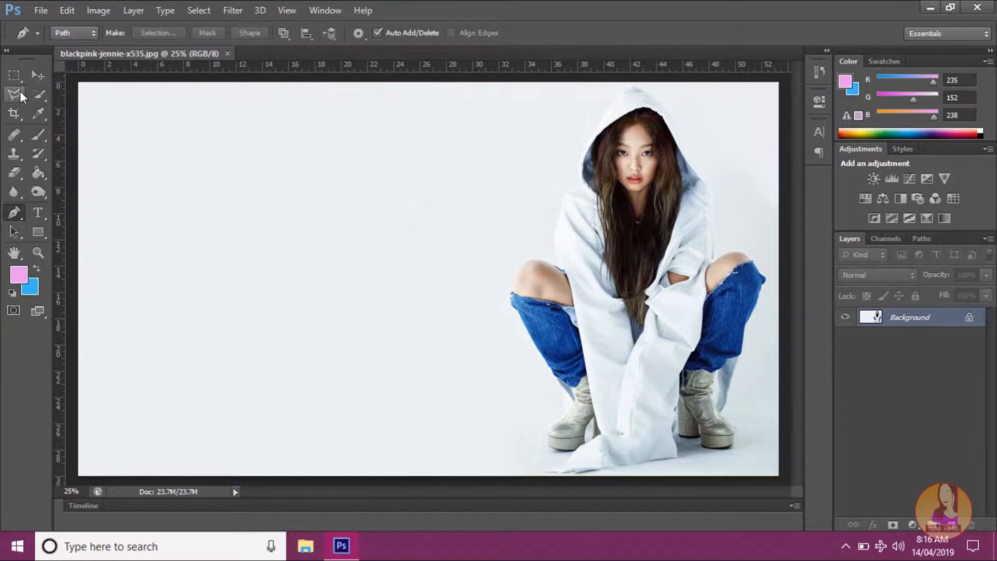
# Step: Try to select the plain background beside the woman with the Quick Selection tool
pyautogui.click(38, 95)
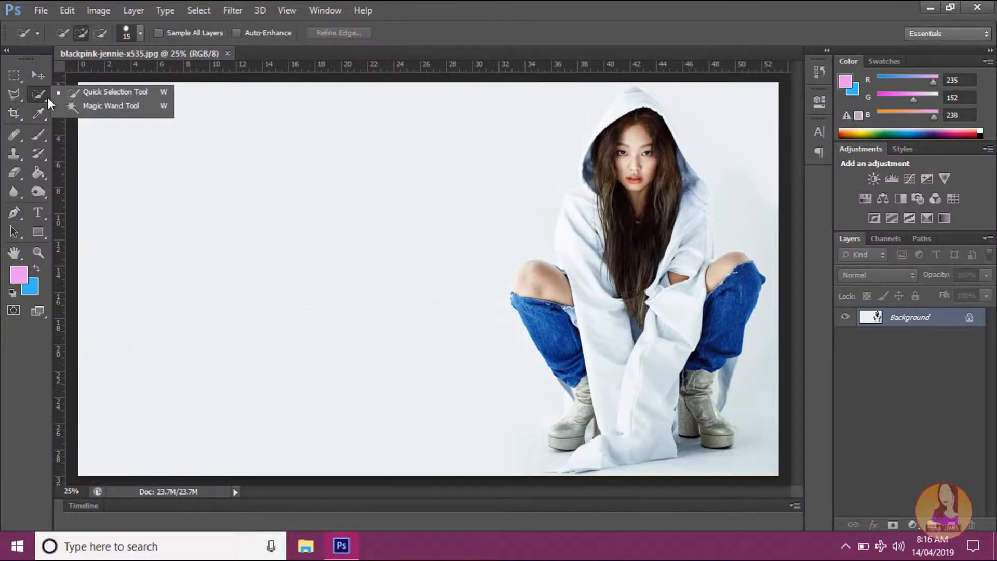
pyautogui.click(118, 91)
pyautogui.moveTo(459, 116); pyautogui.dragTo(366, 210)
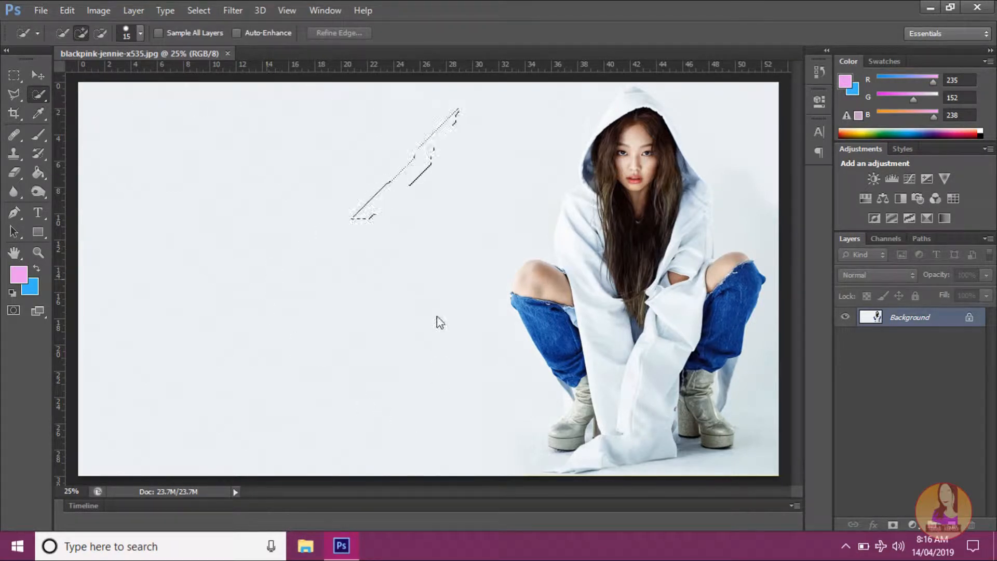
pyautogui.moveTo(437, 317)
pyautogui.mouseDown()
pyautogui.moveTo(447, 217)
pyautogui.moveTo(499, 174)
pyautogui.mouseUp()
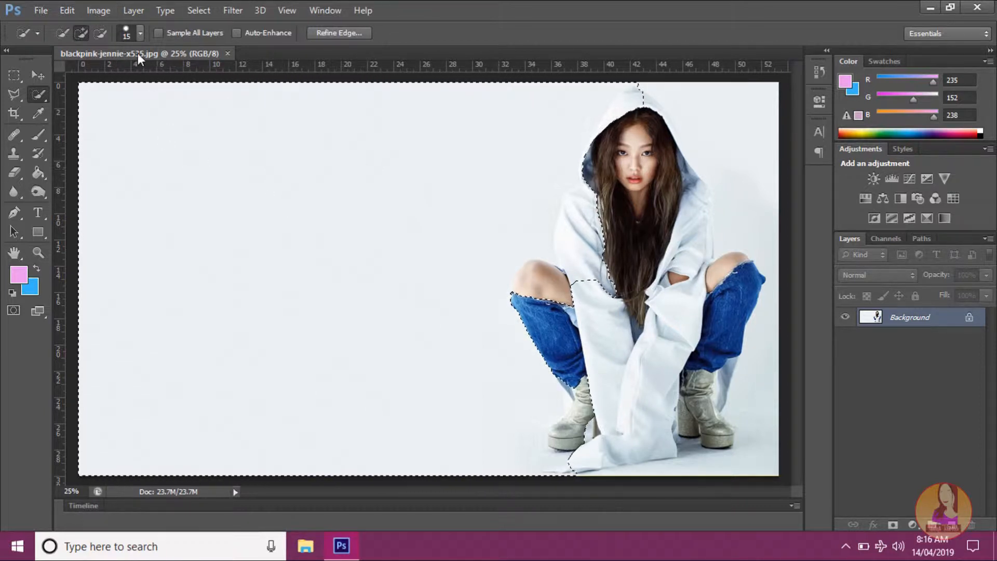
# Step: Subtract the hoodie sleeve from the selection with a size 250 brush, and deselect everything
pyautogui.click(99, 31)
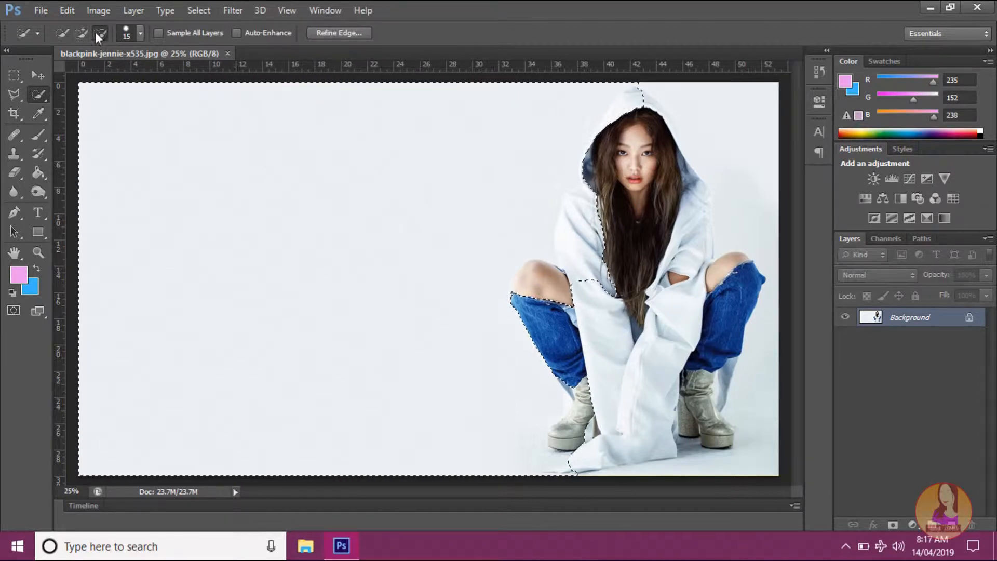
pyautogui.scroll(3, 558, 156)
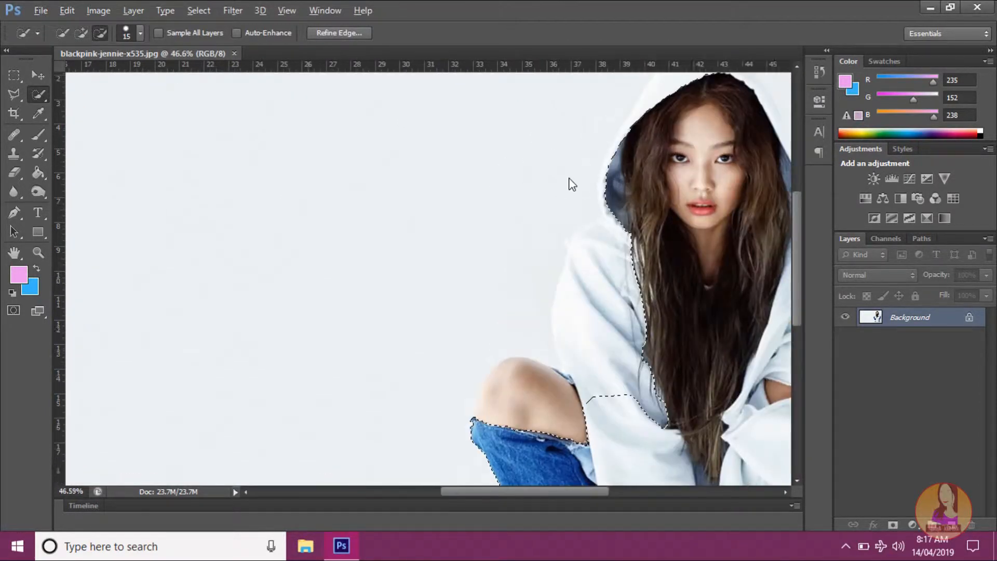
pyautogui.scroll(-3, 602, 364)
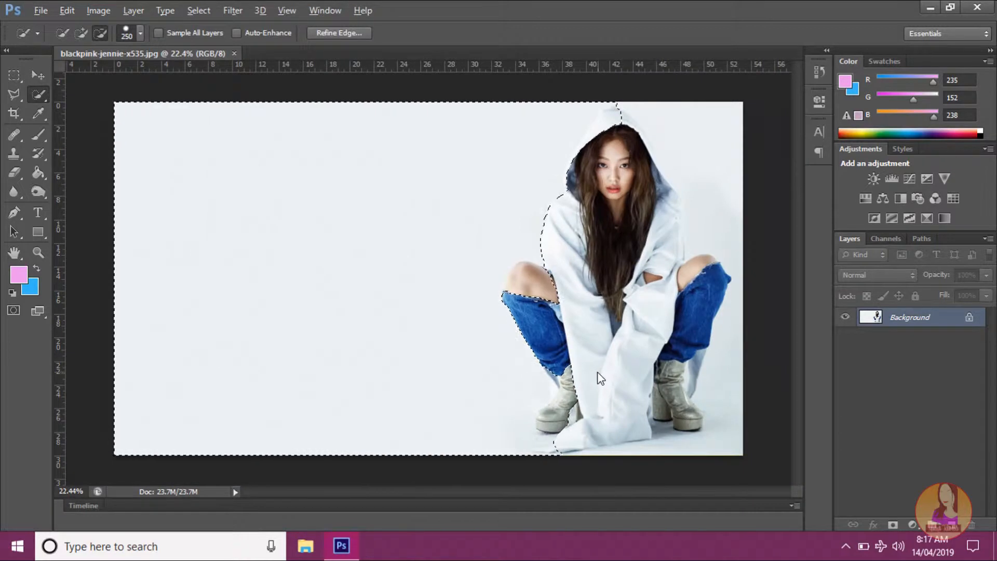
pyautogui.press('alt')
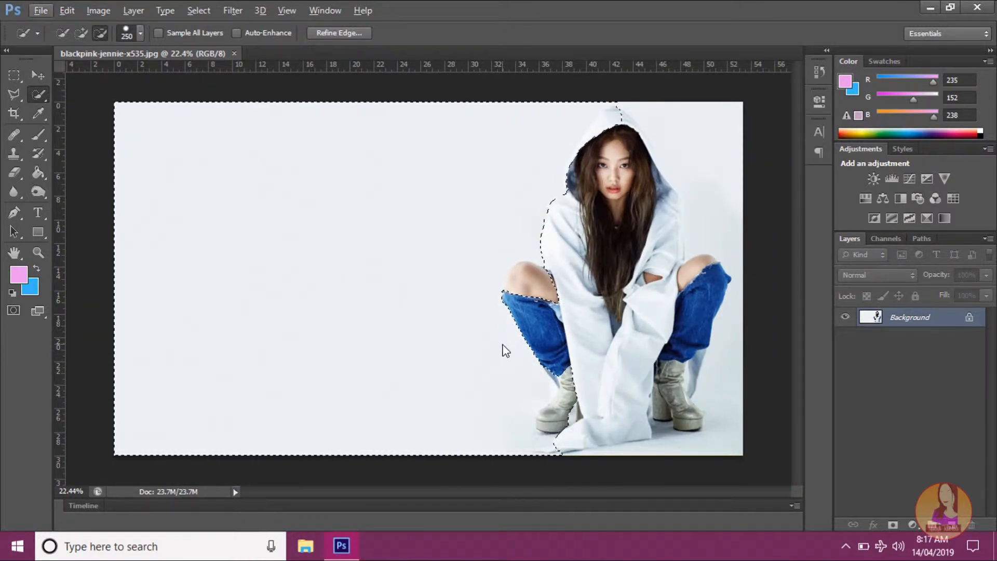
pyautogui.hotkey('ctrl', 'd')
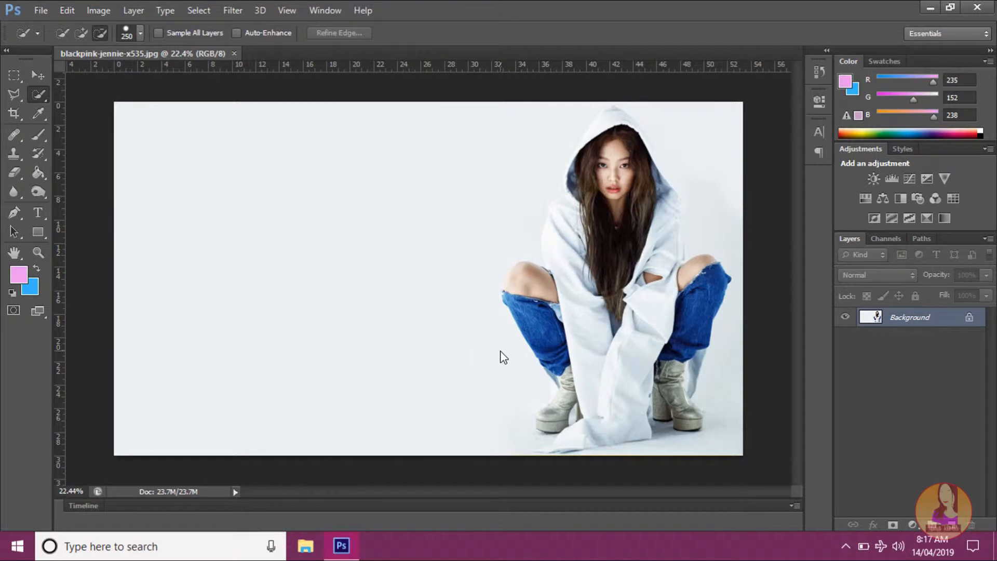
# Step: Activate the Pen tool in Path mode to trace the outline starting at the hood
pyautogui.click(20, 218)
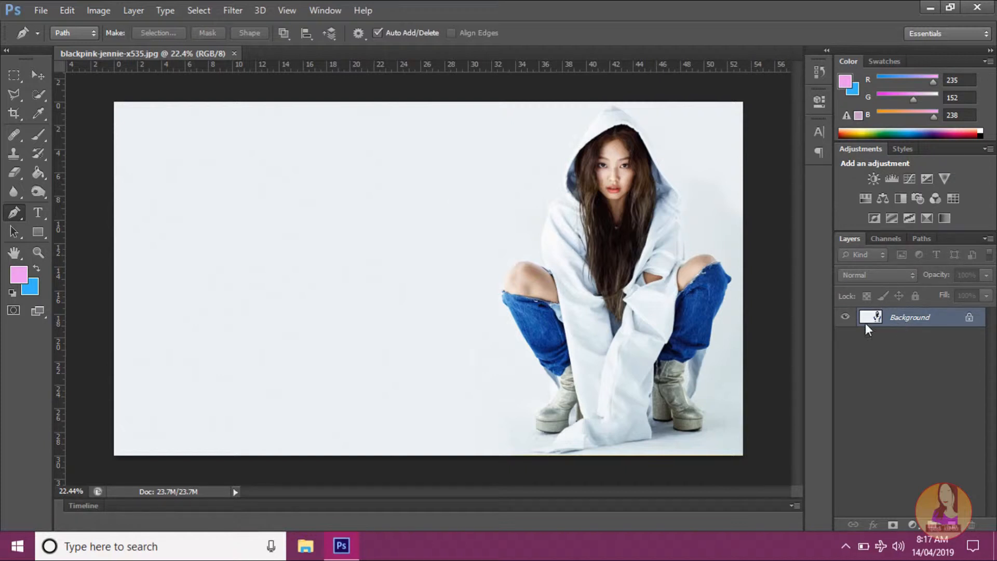
pyautogui.scroll(4, 549, 276)
pyautogui.scroll(-4, 843, 282)
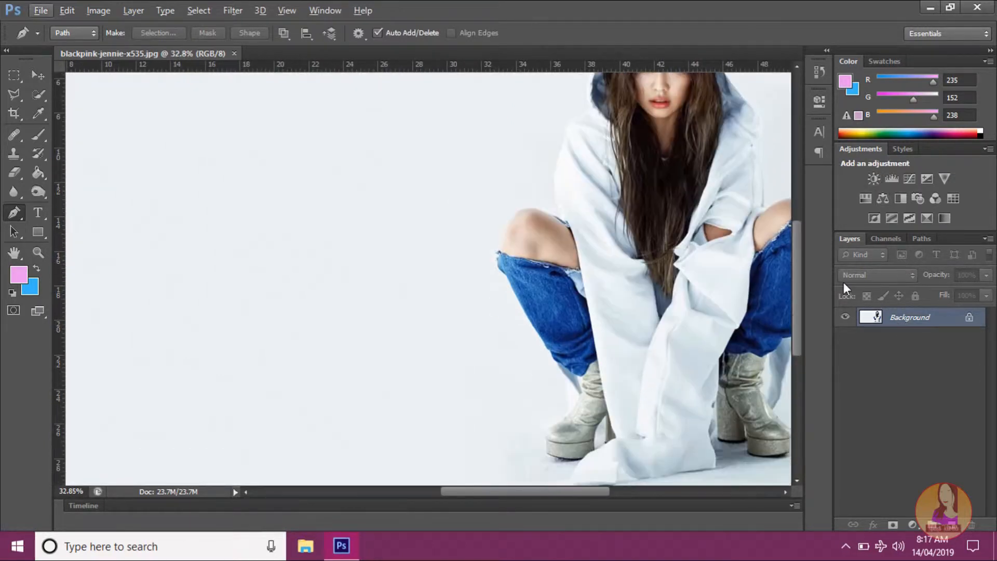
pyautogui.scroll(2, 730, 283)
pyautogui.scroll(2, 730, 289)
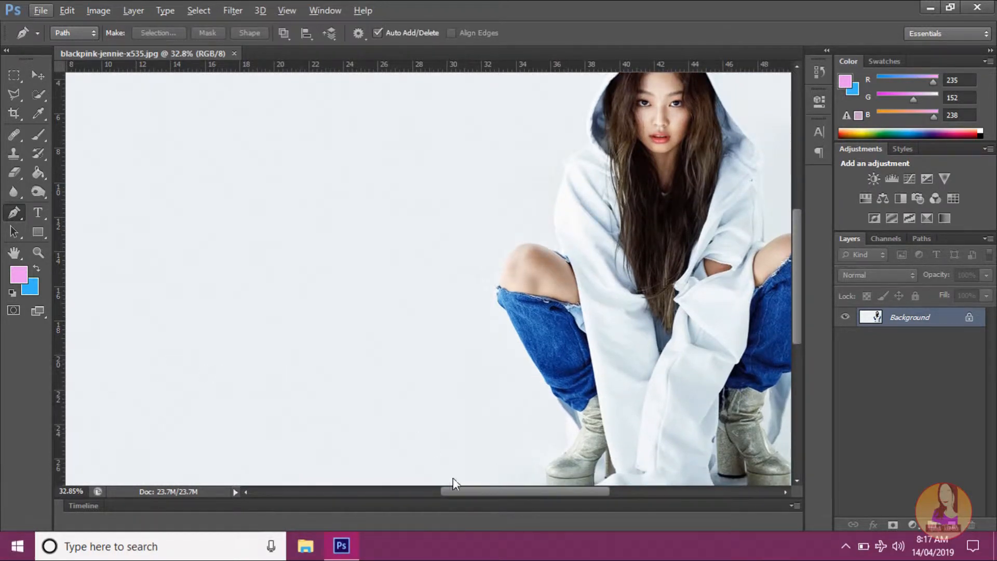
pyautogui.moveTo(482, 490); pyautogui.dragTo(521, 494)
pyautogui.scroll(-2, 514, 450)
pyautogui.scroll(5, 514, 448)
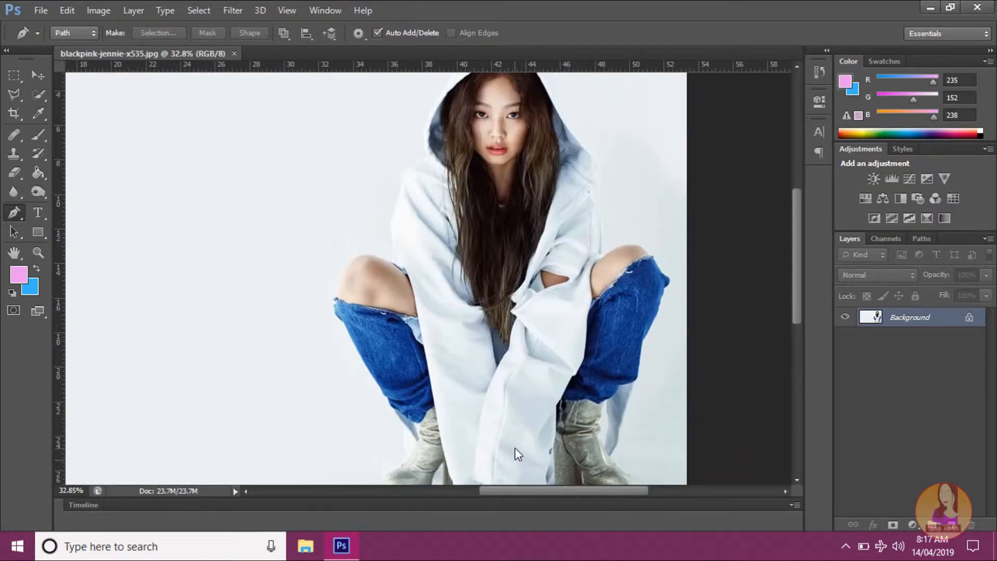
pyautogui.scroll(3, 512, 366)
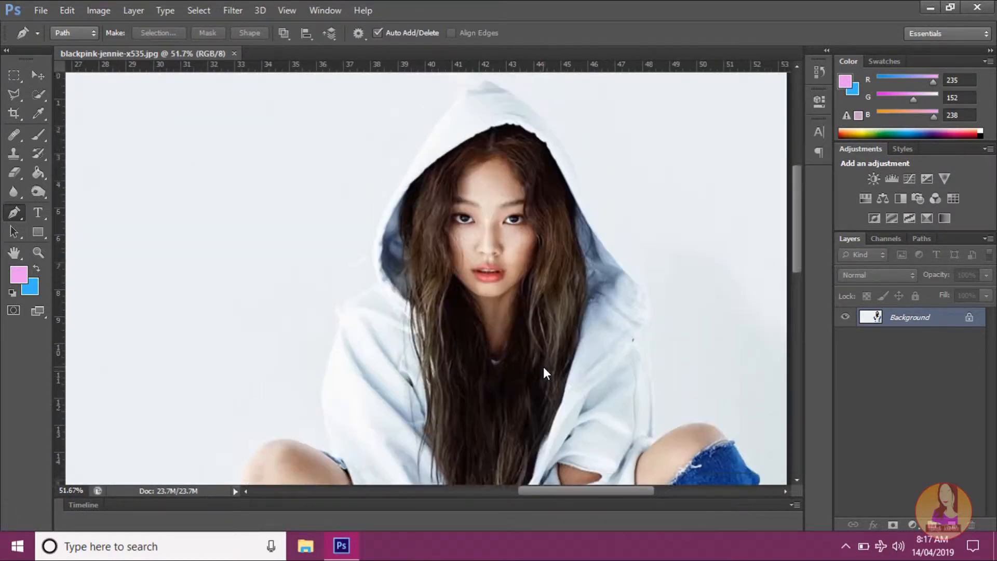
pyautogui.scroll(3, 546, 370)
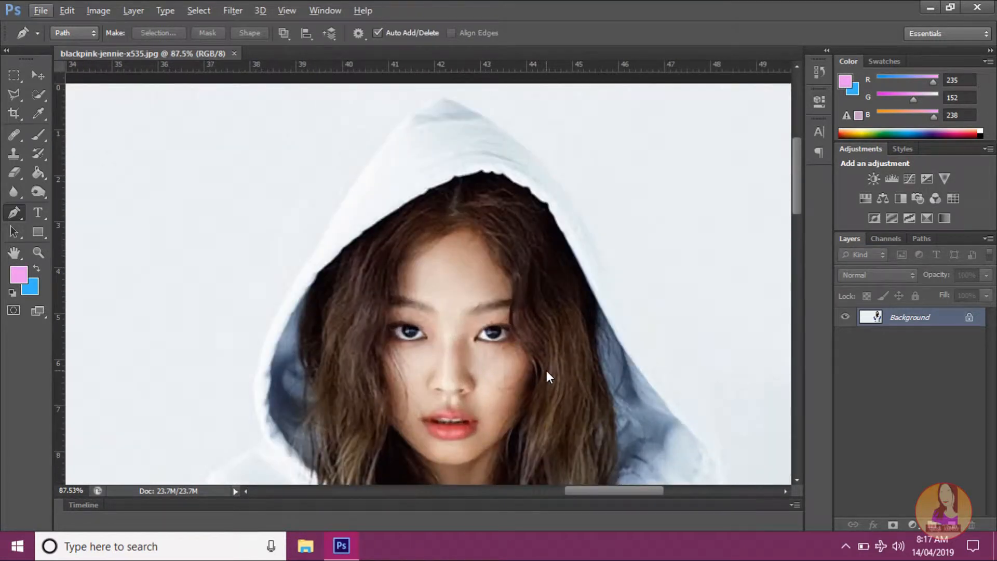
pyautogui.scroll(2, 546, 370)
pyautogui.click(446, 96)
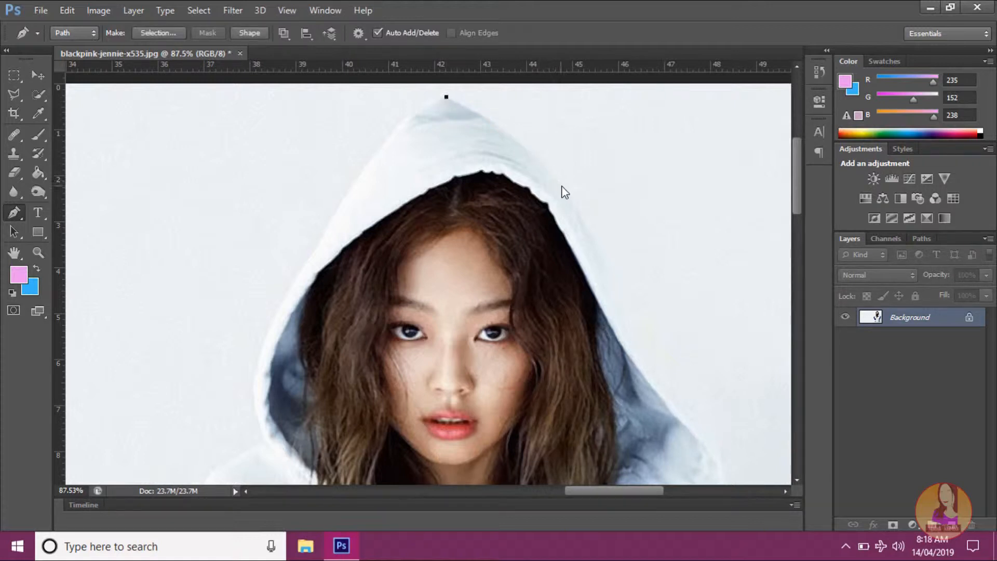
pyautogui.moveTo(563, 185); pyautogui.dragTo(600, 251)
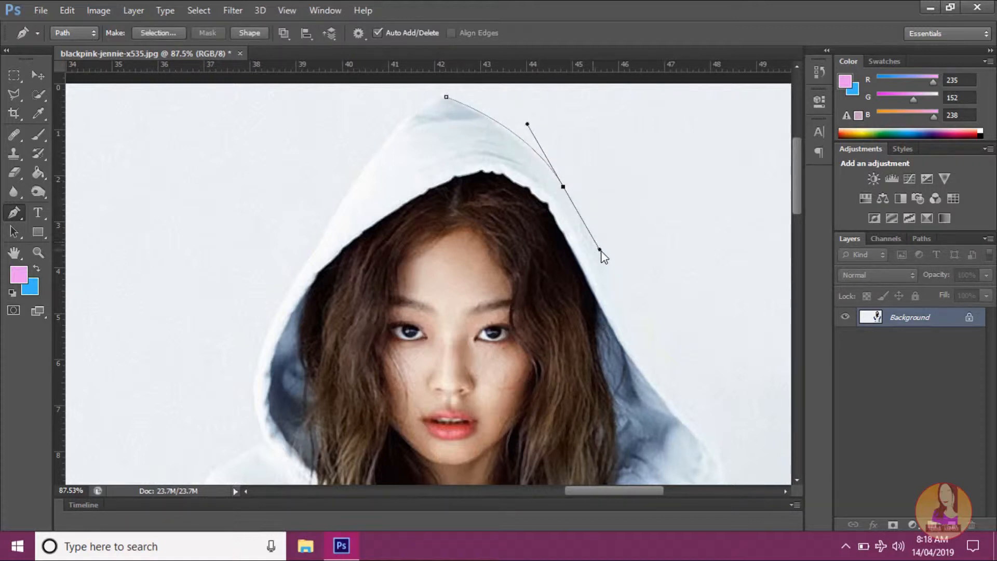
pyautogui.keyDown('alt'); pyautogui.click(563, 186); pyautogui.keyUp('alt')
pyautogui.scroll(-2, 572, 216)
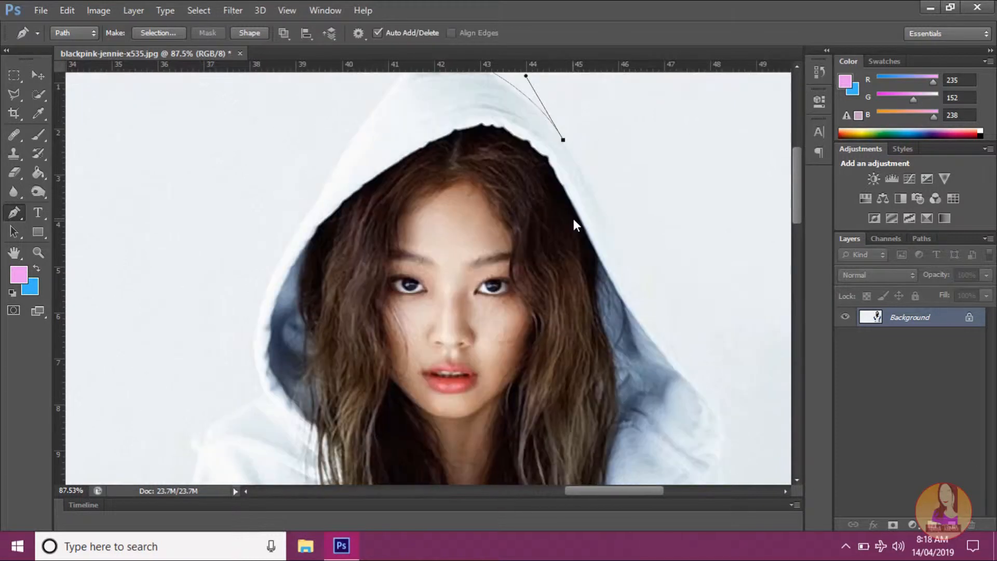
pyautogui.scroll(2, 572, 217)
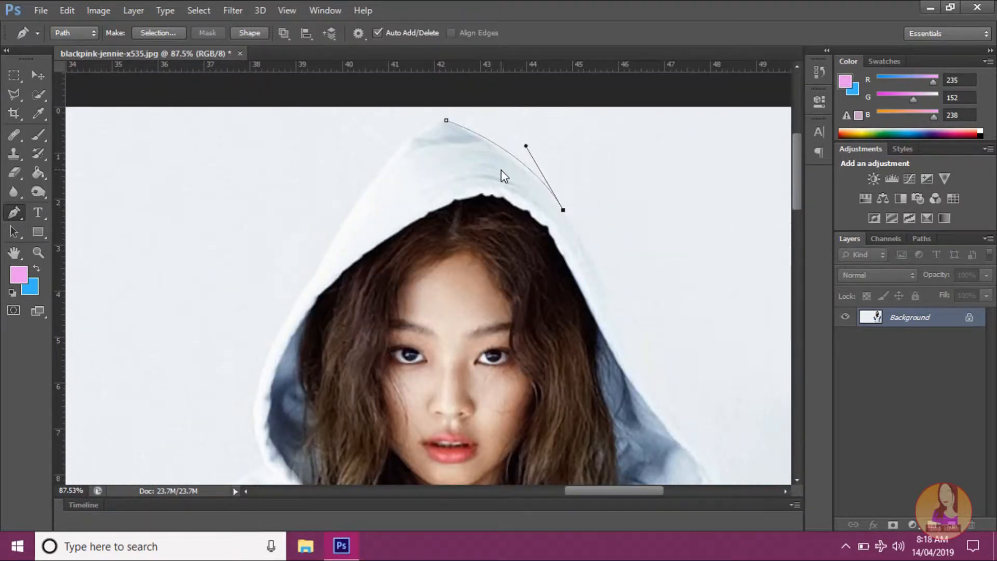
pyautogui.hotkey('ctrl', 'z')
pyautogui.hotkey('ctrl', 'alt', 'z')
pyautogui.hotkey('ctrl', 'alt', 'z')
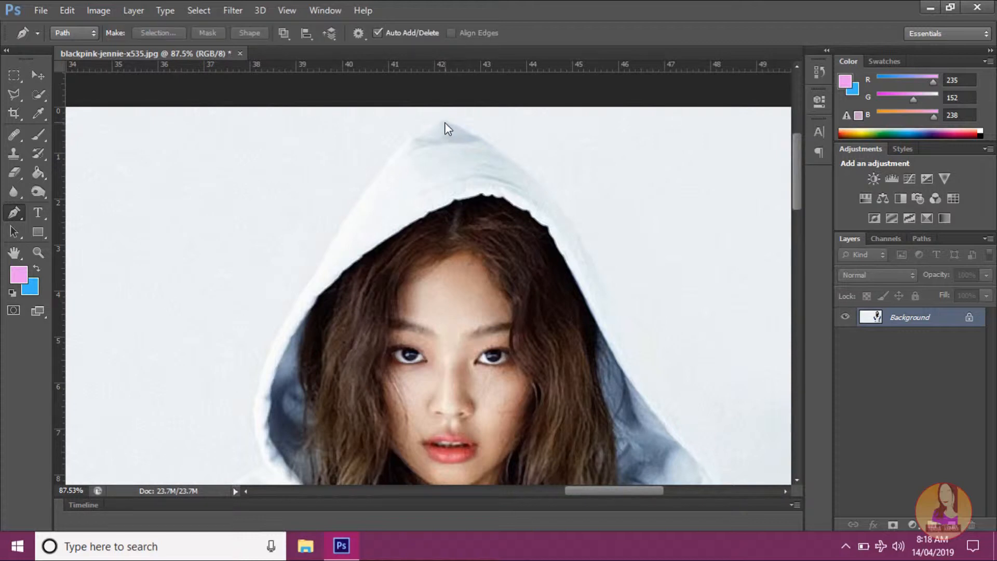
# Step: Start a path at the hood's tip with a curved segment down its right edge, and remove the new anchor's outgoing handle
pyautogui.click(443, 118)
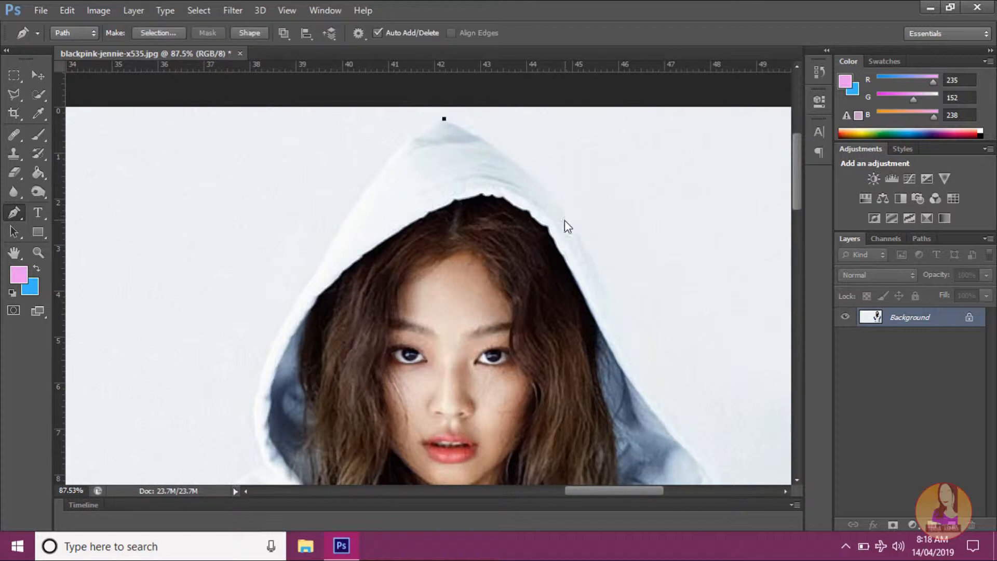
pyautogui.moveTo(565, 212); pyautogui.dragTo(604, 271)
pyautogui.click(565, 213)
pyautogui.press('alt')
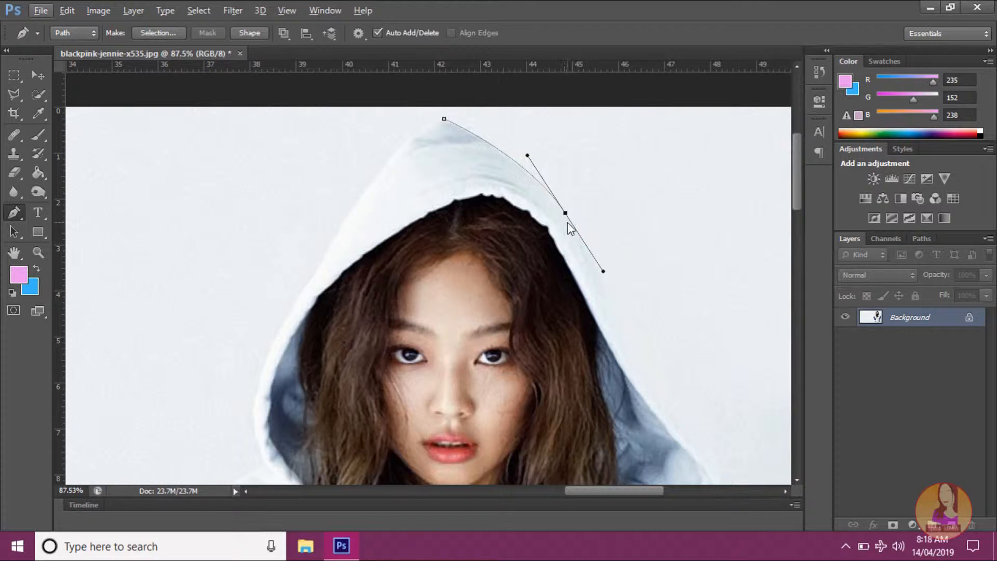
pyautogui.press('alt')
pyautogui.keyDown('alt'); pyautogui.click(565, 214); pyautogui.keyUp('alt')
# Step: Extend the path with a curved segment down the hood's right edge to beside the woman's cheek
pyautogui.scroll(-2, 580, 250)
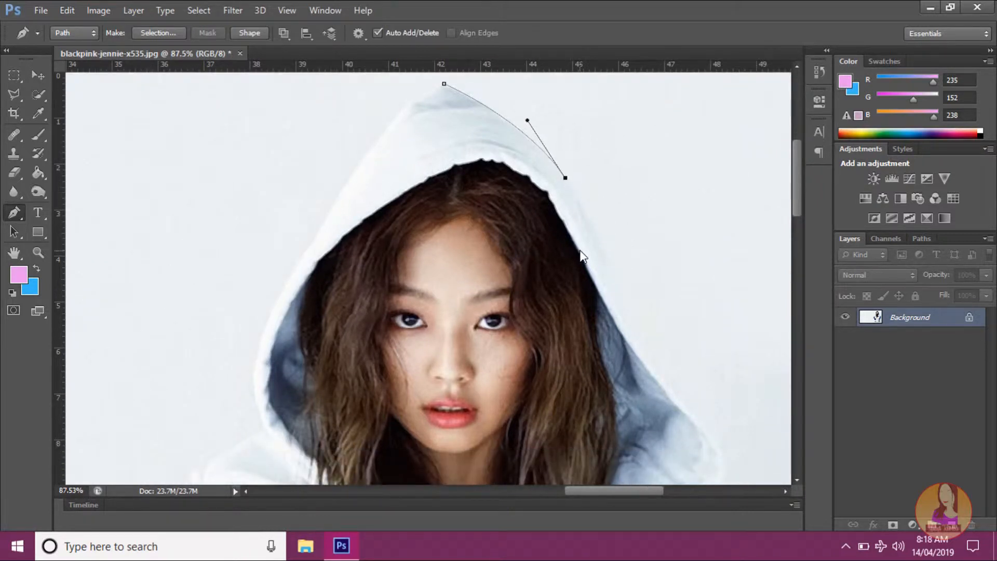
pyautogui.scroll(-3, 587, 248)
pyautogui.scroll(-1, 594, 242)
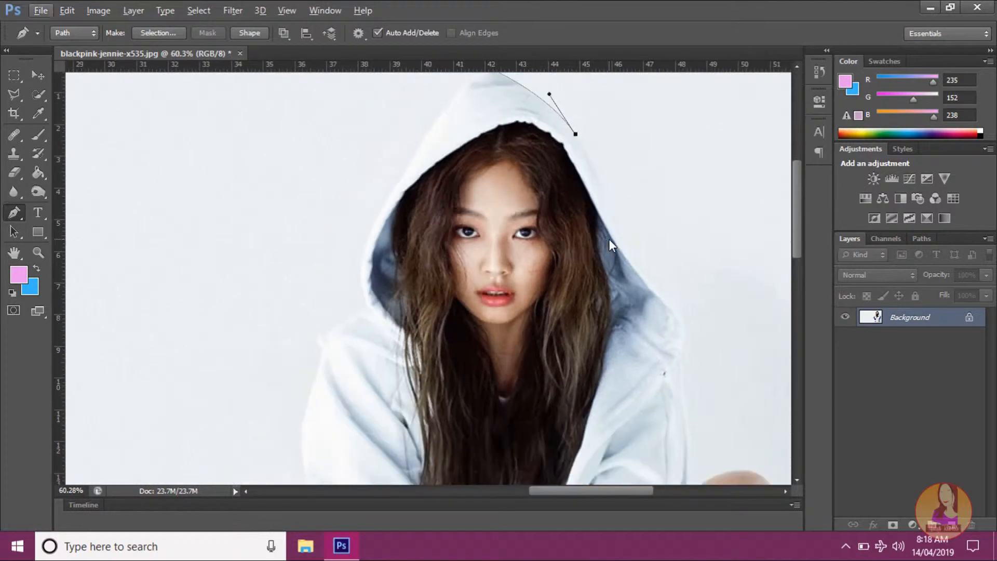
pyautogui.scroll(2, 638, 261)
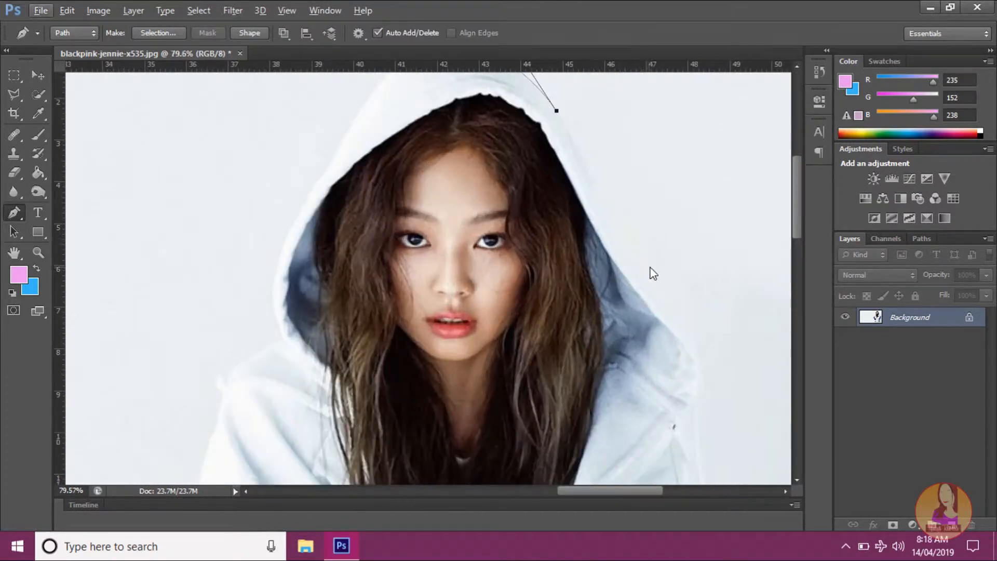
pyautogui.moveTo(644, 284); pyautogui.dragTo(681, 331)
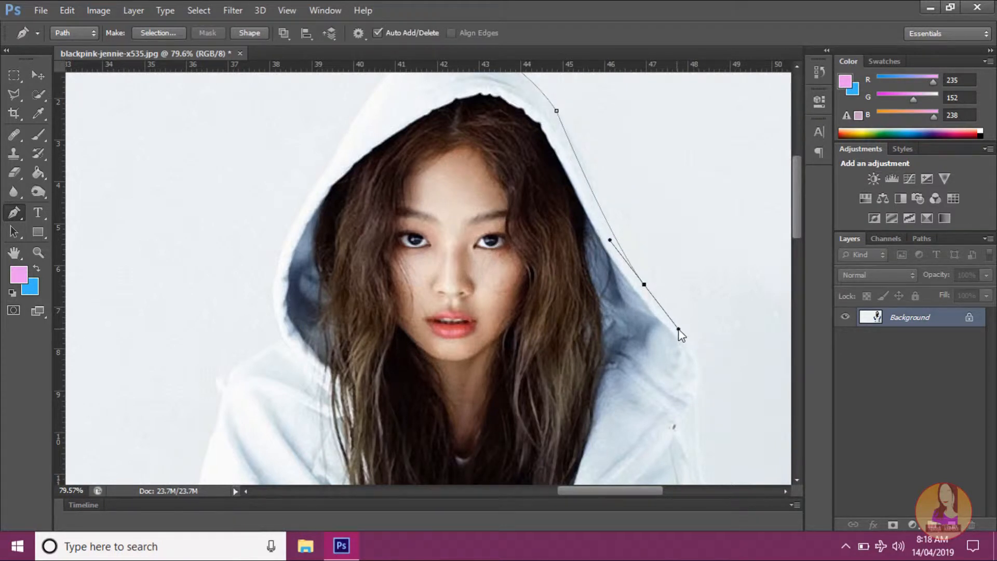
pyautogui.keyDown('alt'); pyautogui.click(644, 285); pyautogui.keyUp('alt')
pyautogui.click(677, 327)
pyautogui.scroll(-1, 646, 291)
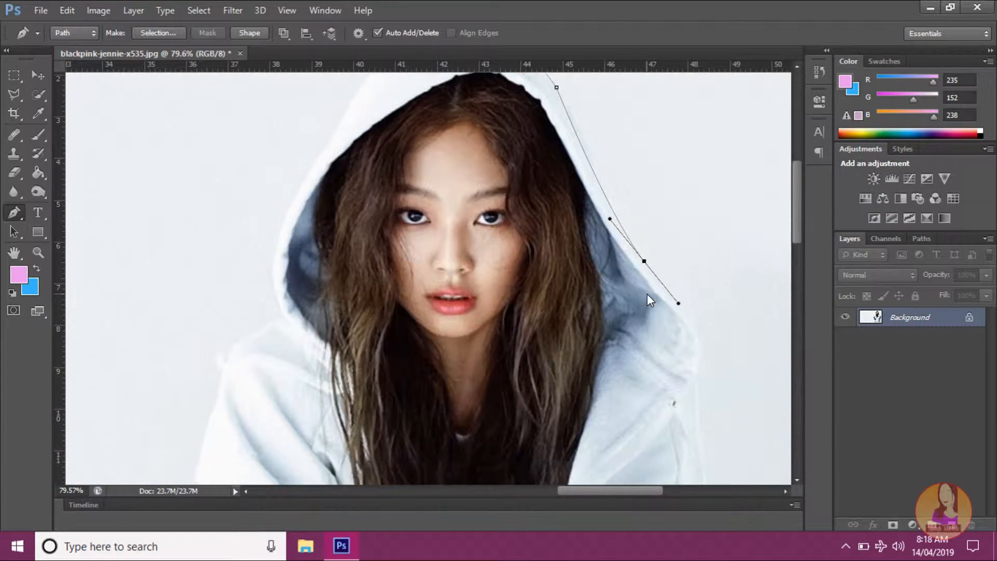
# Step: Continue the path around the hood's lower right curve and onto the sleeve's outer edge with two curved anchors
pyautogui.moveTo(699, 376); pyautogui.dragTo(703, 426)
pyautogui.scroll(-2, 694, 427)
pyautogui.moveTo(705, 429); pyautogui.dragTo(707, 451)
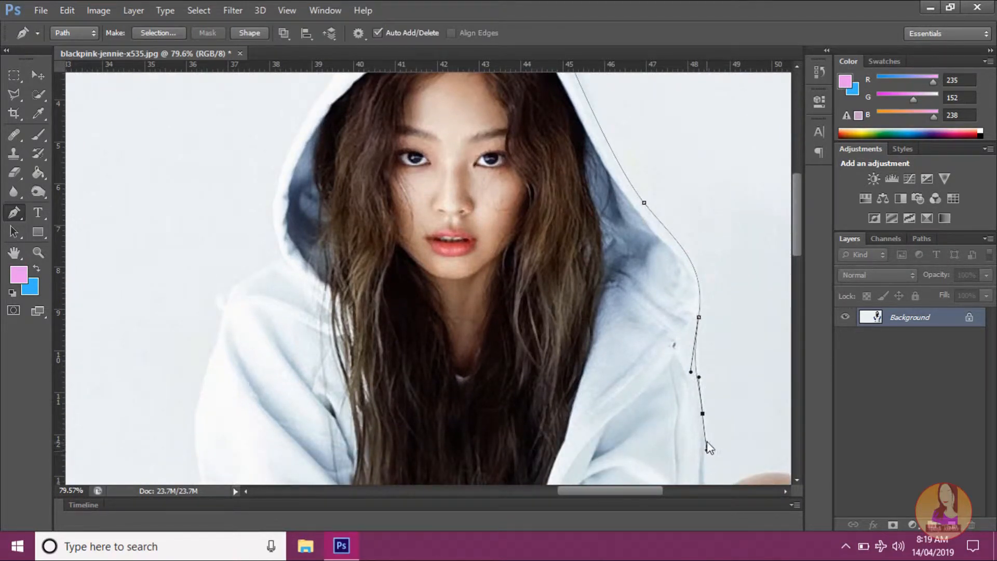
# Step: Trace the path down the sleeve to where it meets the right-hand knee, turn its handle upward and continue over the knee
pyautogui.scroll(-3, 707, 446)
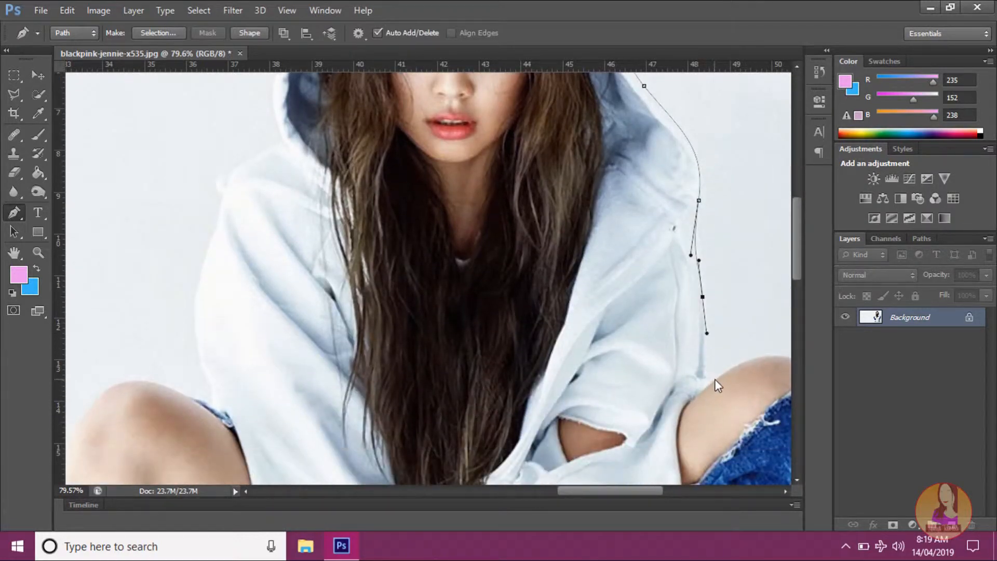
pyautogui.moveTo(715, 379); pyautogui.dragTo(738, 354)
pyautogui.moveTo(694, 405)
pyautogui.mouseDown()
pyautogui.moveTo(736, 385)
pyautogui.moveTo(684, 406)
pyautogui.moveTo(694, 392)
pyautogui.mouseUp()
pyautogui.moveTo(783, 357); pyautogui.dragTo(789, 365)
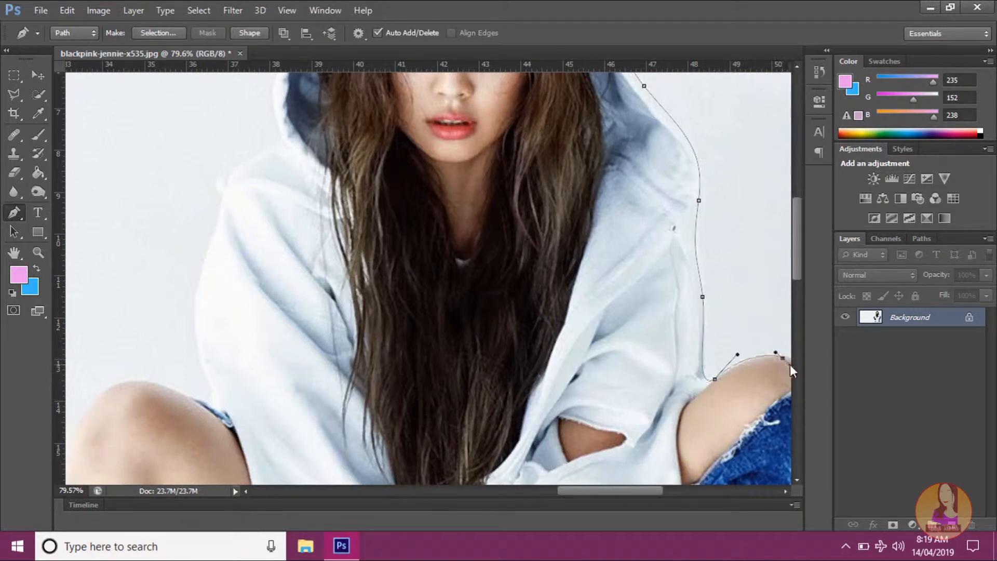
# Step: Undo the anchor on top of the knee, curve the path over it to the jeans' torn edge, and remove the outgoing handle
pyautogui.moveTo(621, 493); pyautogui.dragTo(643, 490)
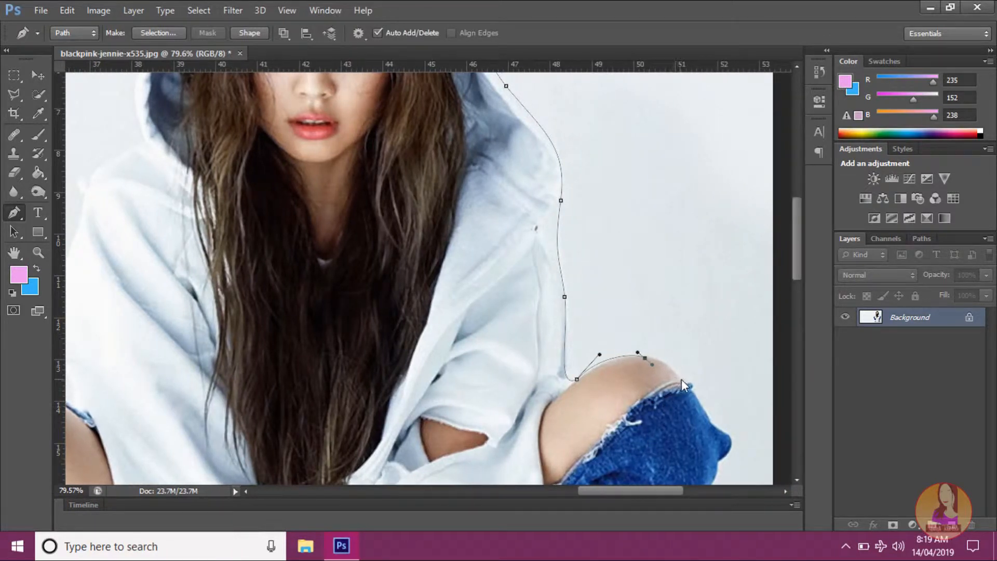
pyautogui.moveTo(681, 383); pyautogui.dragTo(703, 423)
pyautogui.hotkey('ctrl', 'z')
pyautogui.hotkey('ctrl', 'z')
pyautogui.moveTo(682, 383); pyautogui.dragTo(704, 424)
pyautogui.keyDown('alt'); pyautogui.click(685, 387); pyautogui.keyUp('alt')
pyautogui.scroll(3, 721, 401)
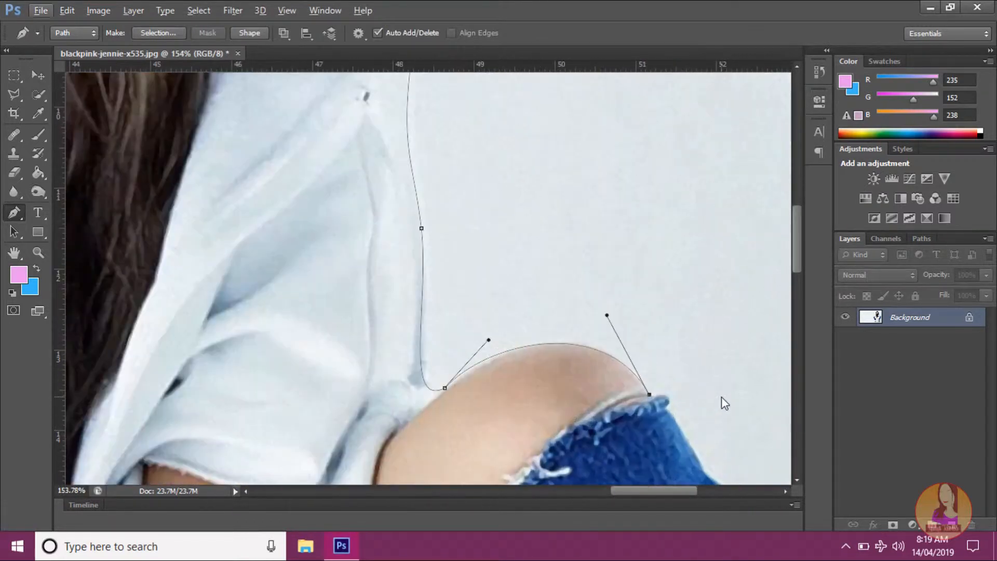
# Step: Continue the path around the corner of the jeans' torn edge to the top of the protruding fold, and remove the outgoing handle
pyautogui.scroll(-1, 709, 403)
pyautogui.click(669, 373)
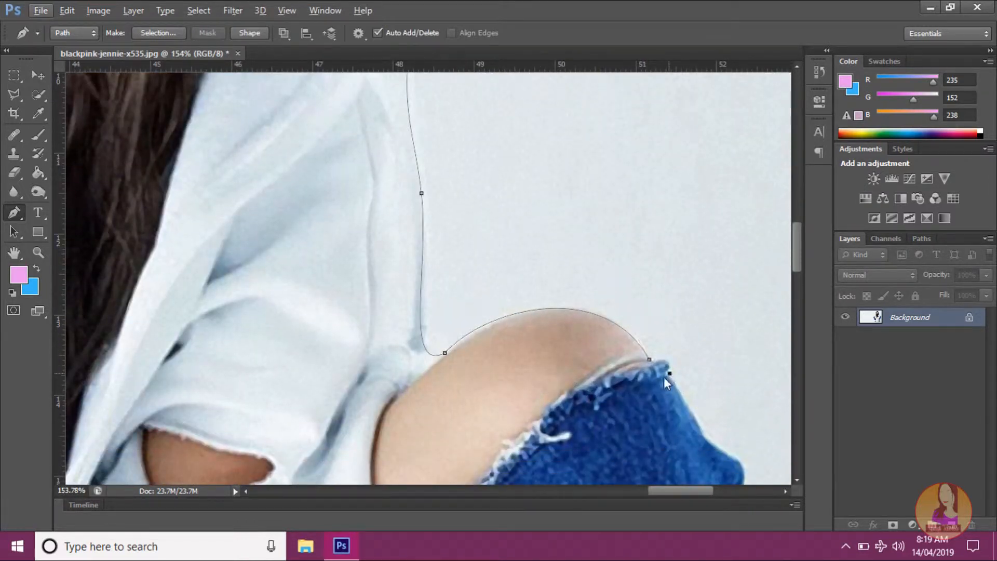
pyautogui.moveTo(654, 387); pyautogui.dragTo(661, 392)
pyautogui.scroll(-6, 672, 372)
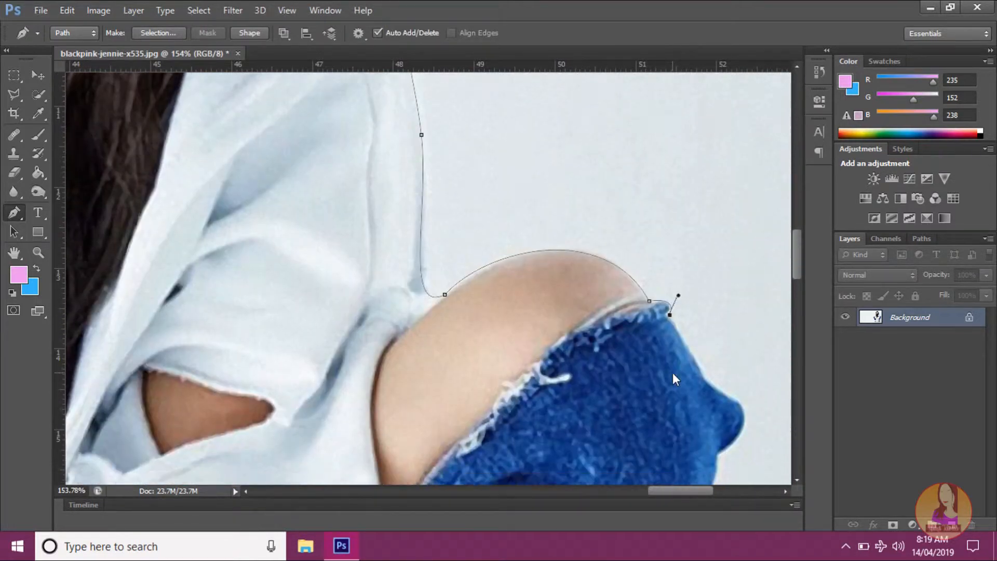
pyautogui.click(738, 378)
pyautogui.moveTo(747, 380); pyautogui.dragTo(768, 377)
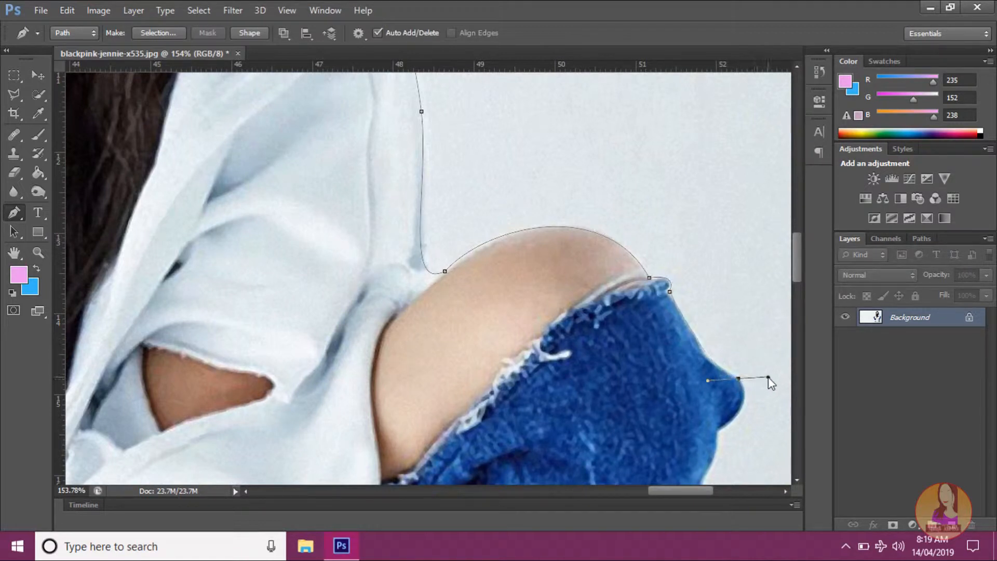
pyautogui.keyDown('alt'); pyautogui.click(739, 379); pyautogui.keyUp('alt')
pyautogui.scroll(-5, 725, 367)
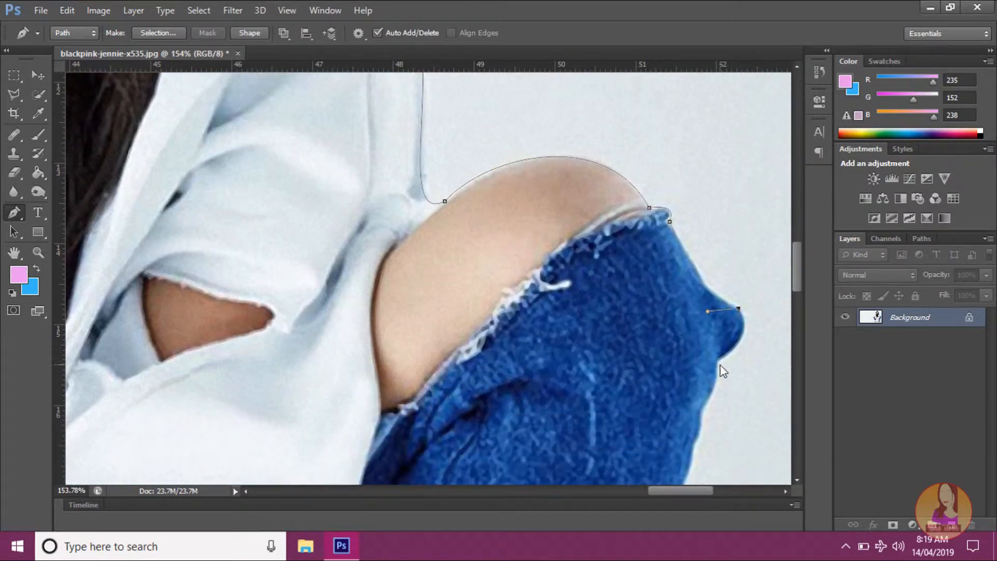
# Step: Curve the path around the jeans' protruding fold and onto the leg's outer edge, removing the outgoing handle at both anchors
pyautogui.moveTo(719, 361); pyautogui.dragTo(675, 388)
pyautogui.keyDown('alt'); pyautogui.click(719, 362); pyautogui.keyUp('alt')
pyautogui.scroll(-6, 714, 360)
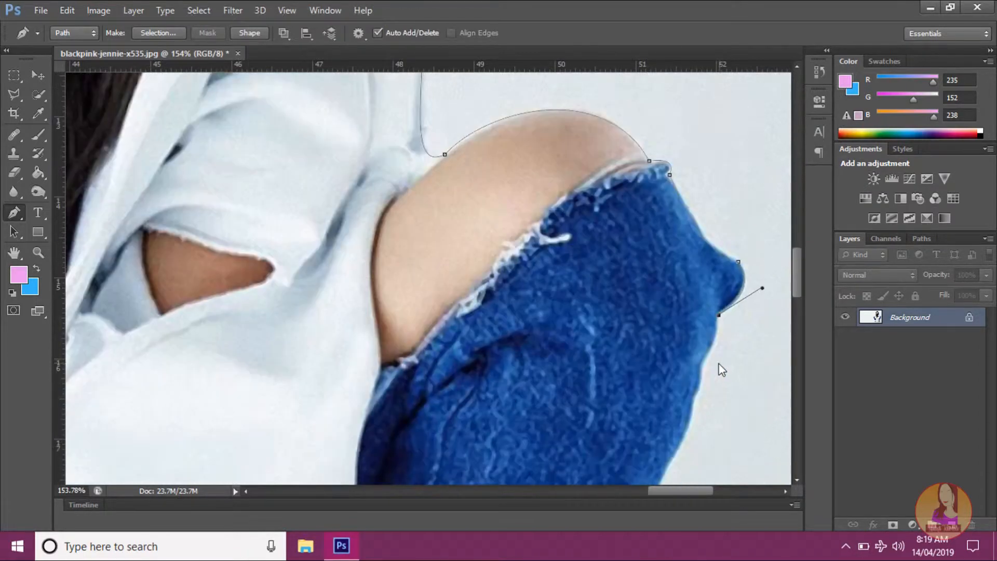
pyautogui.scroll(2, 700, 365)
pyautogui.scroll(-3, 699, 364)
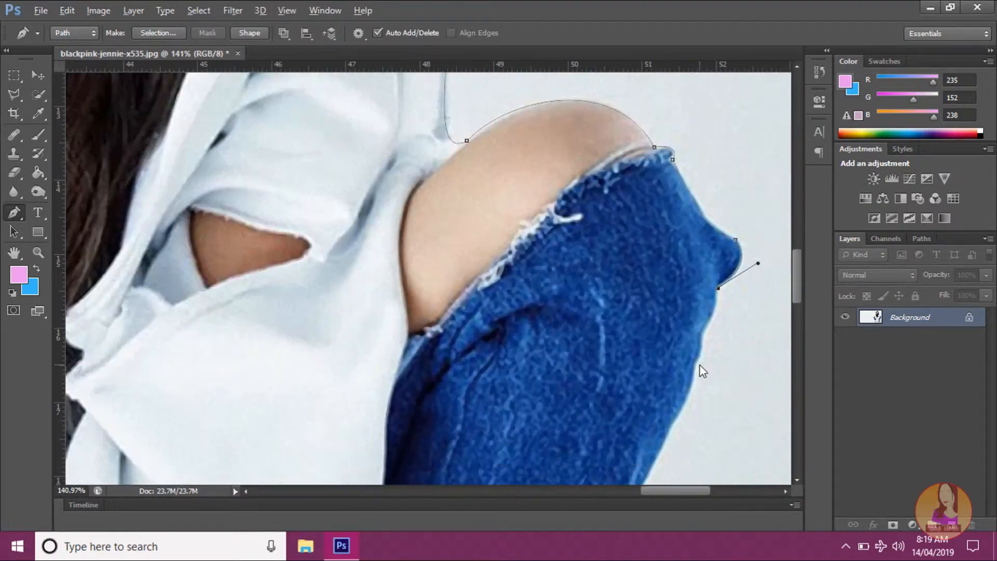
pyautogui.scroll(3, 699, 365)
pyautogui.scroll(-3, 699, 364)
pyautogui.scroll(1, 699, 365)
pyautogui.scroll(-1, 700, 367)
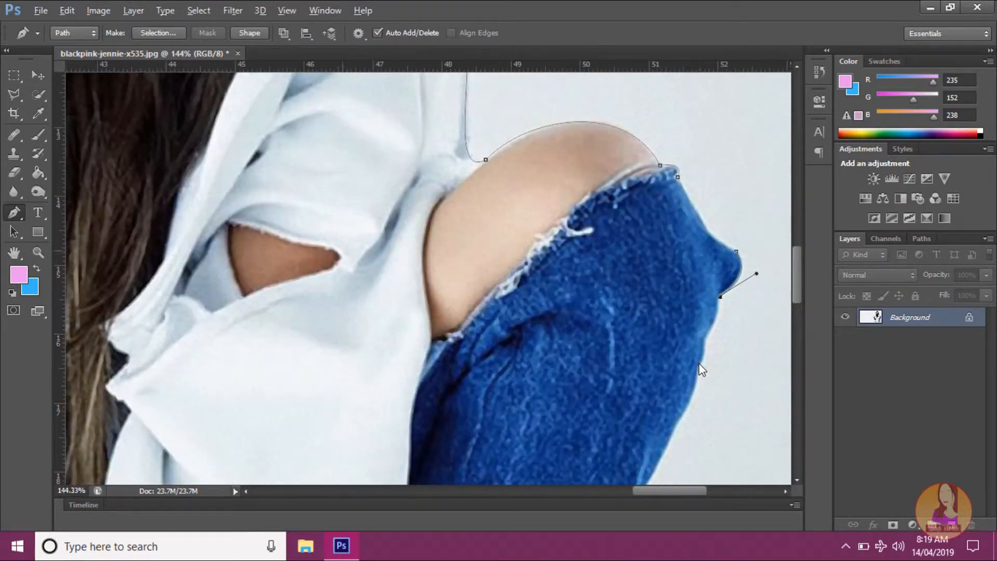
pyautogui.scroll(1, 703, 367)
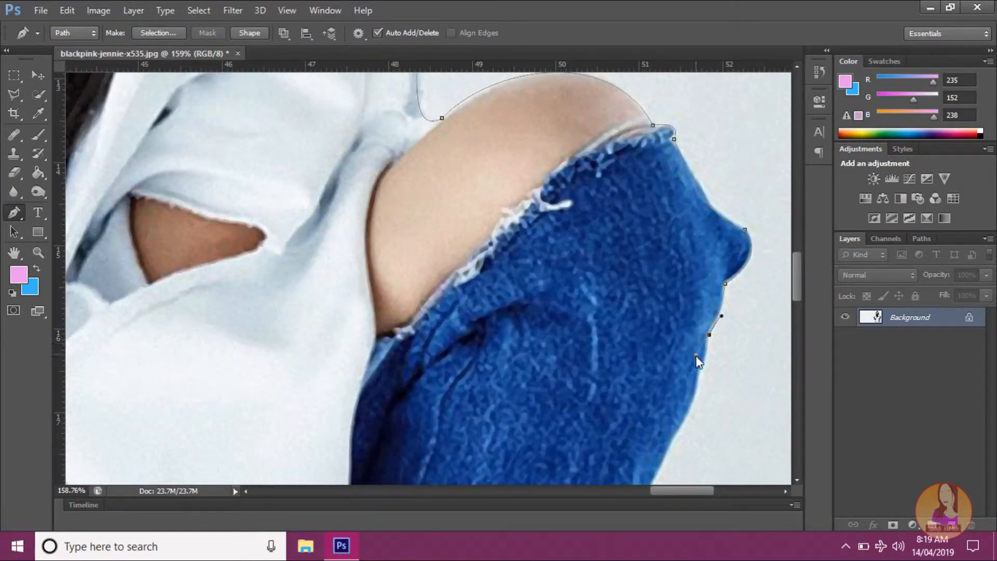
pyautogui.moveTo(709, 335); pyautogui.dragTo(688, 361)
pyautogui.keyDown('alt'); pyautogui.click(709, 334); pyautogui.keyUp('alt')
# Step: Trace the path down the jeans' outer edge with three curved anchors to where the leg bends inward
pyautogui.scroll(-2, 707, 355)
pyautogui.scroll(-1, 707, 356)
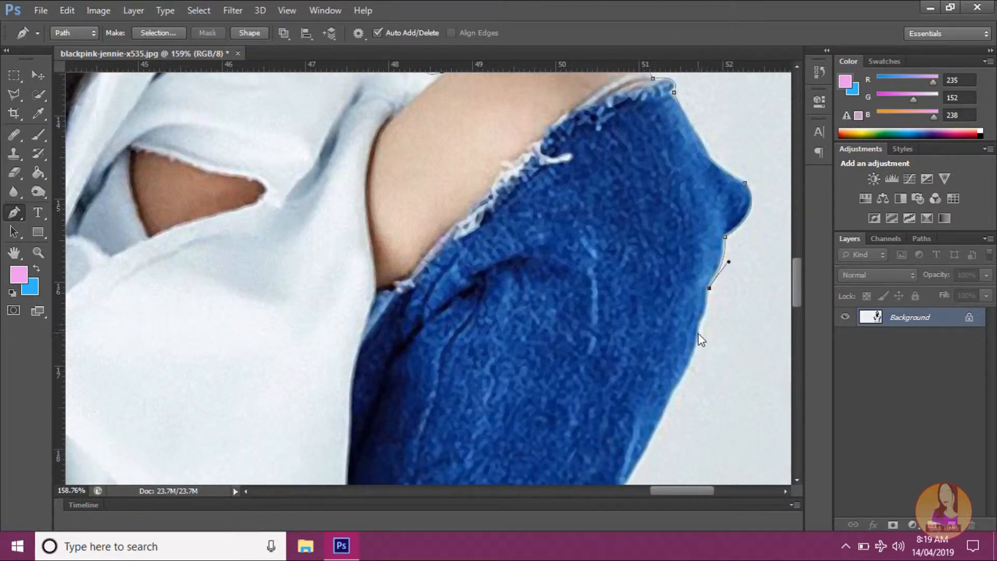
pyautogui.moveTo(701, 324); pyautogui.dragTo(701, 334)
pyautogui.scroll(-2, 702, 328)
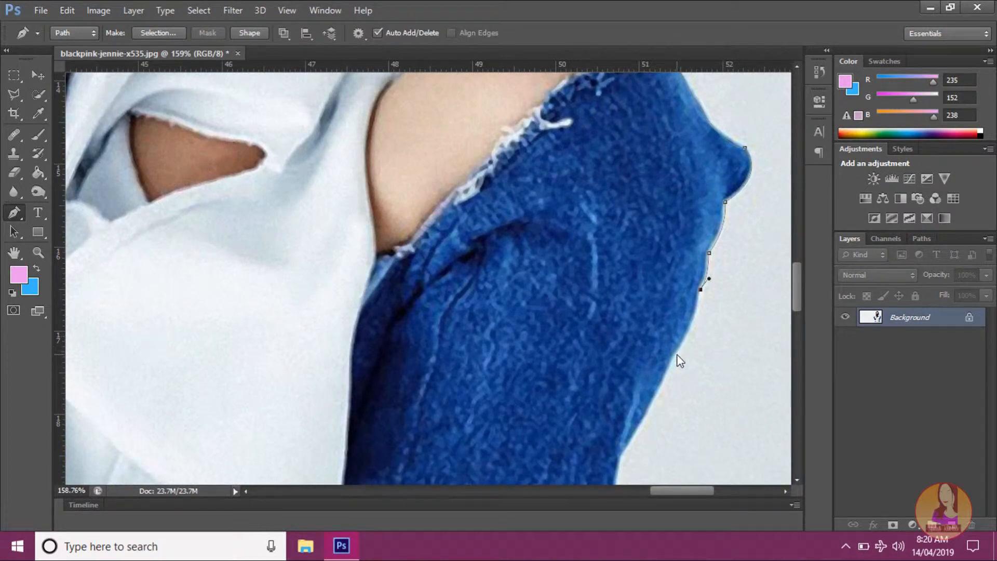
pyautogui.moveTo(675, 356); pyautogui.dragTo(659, 371)
pyautogui.scroll(-5, 676, 360)
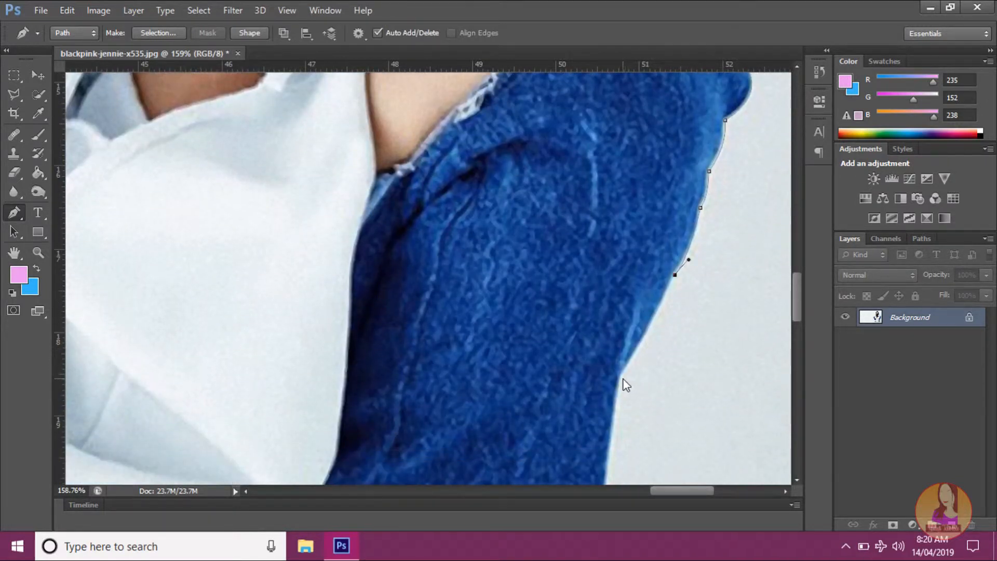
pyautogui.moveTo(621, 376)
pyautogui.mouseDown()
pyautogui.moveTo(611, 390)
pyautogui.moveTo(623, 383)
pyautogui.mouseUp()
# Step: Extend the path down the lower jeans leg with a curved anchor at its outer bottom corner
pyautogui.scroll(-8, 623, 383)
pyautogui.scroll(-11, 622, 375)
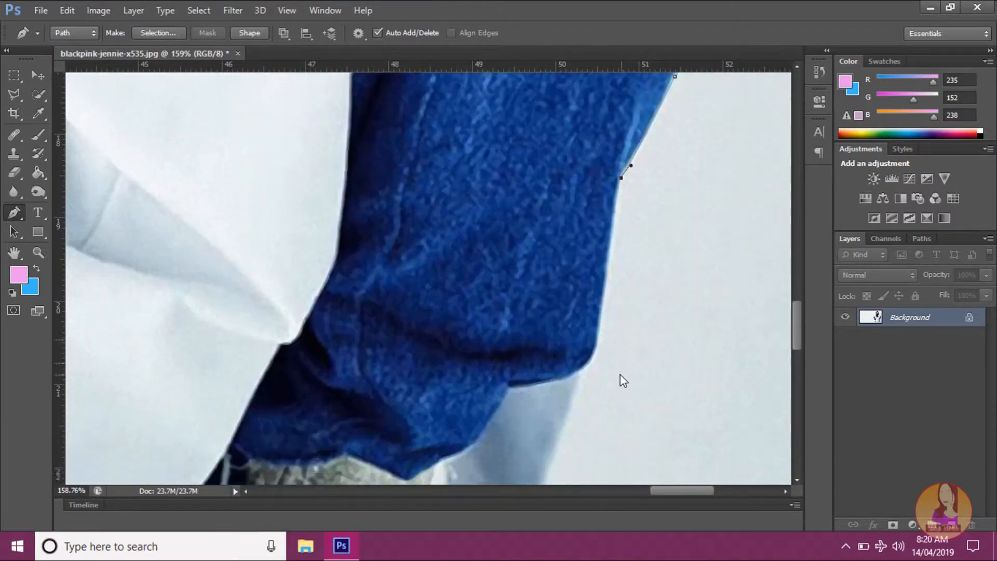
pyautogui.scroll(-6, 587, 351)
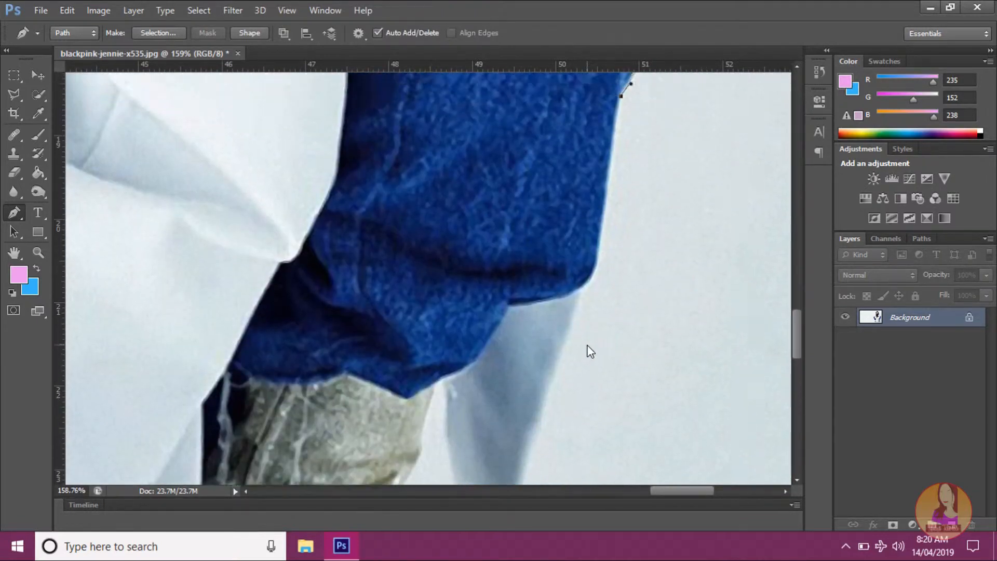
pyautogui.scroll(-3, 587, 350)
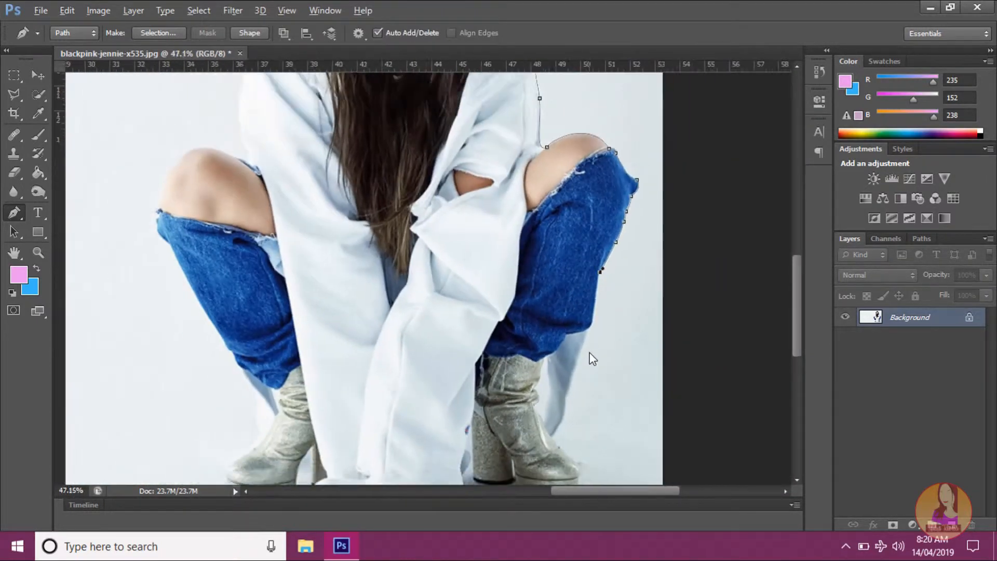
pyautogui.scroll(-3, 600, 382)
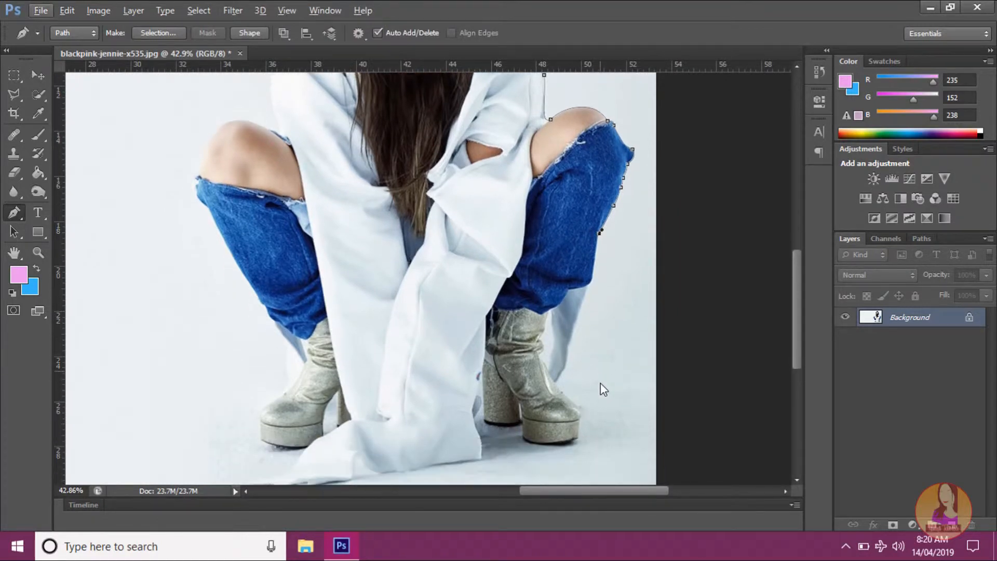
pyautogui.scroll(4, 601, 384)
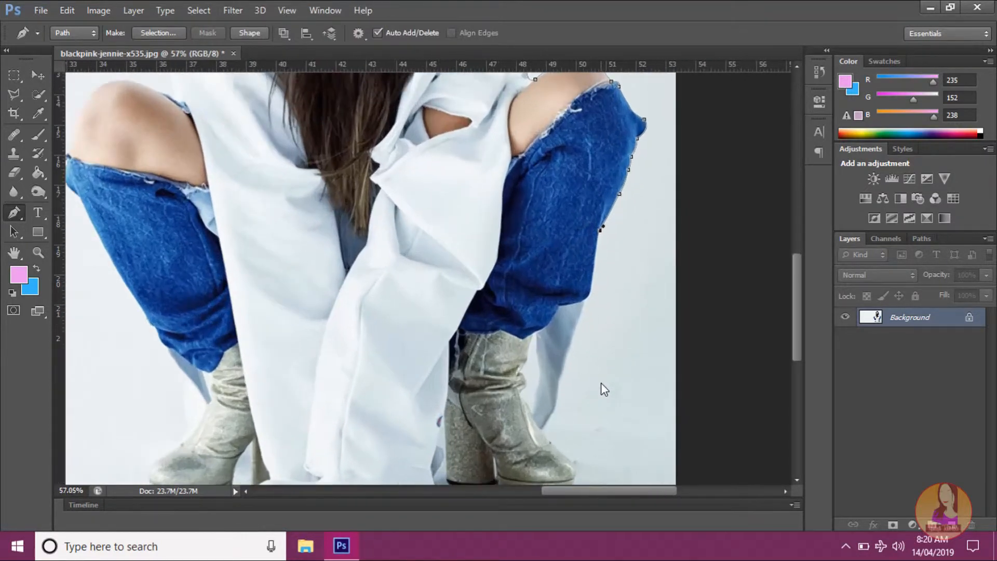
pyautogui.scroll(-2, 572, 404)
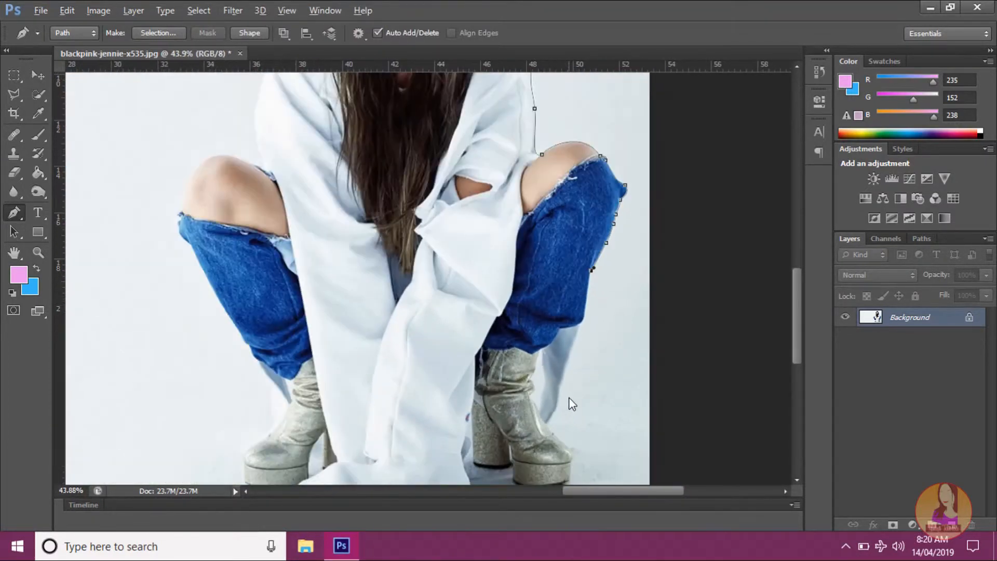
pyautogui.scroll(2, 571, 404)
pyautogui.scroll(8, 607, 329)
pyautogui.scroll(3, 614, 318)
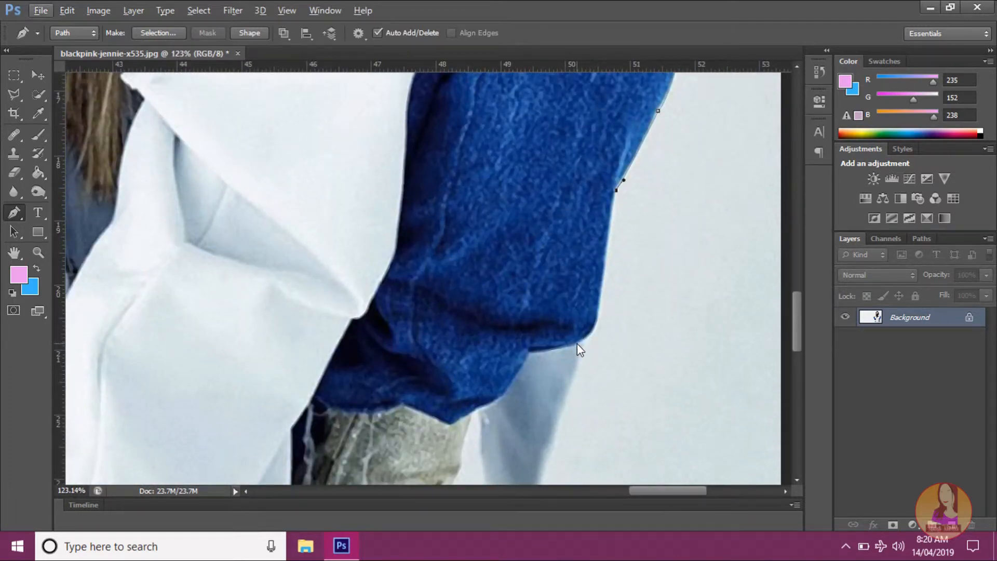
pyautogui.moveTo(589, 338); pyautogui.dragTo(577, 348)
# Step: Trace the path along the outer edge of the fabric hanging behind the boot down to the boot, removing the outgoing handles
pyautogui.scroll(-2, 587, 342)
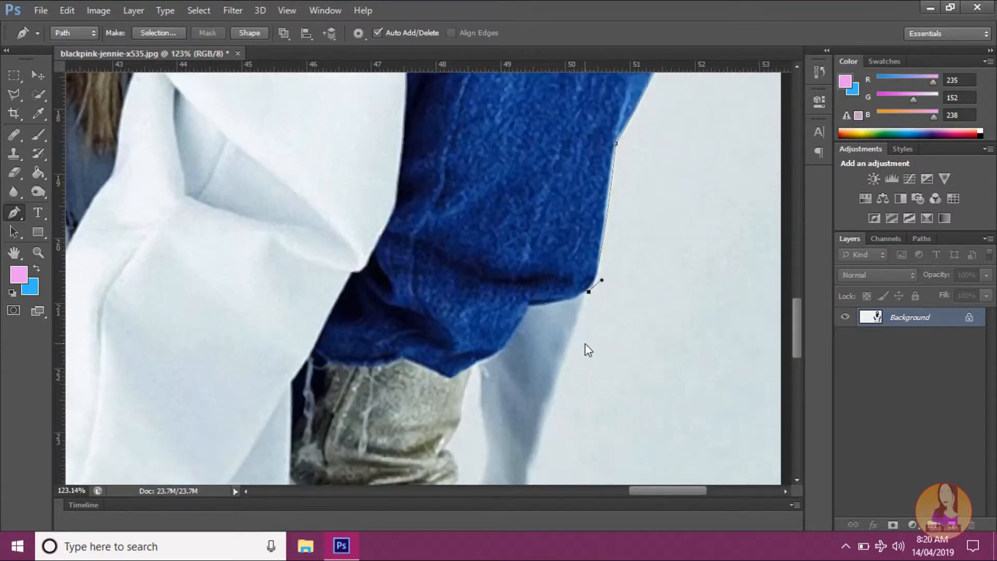
pyautogui.scroll(-9, 585, 347)
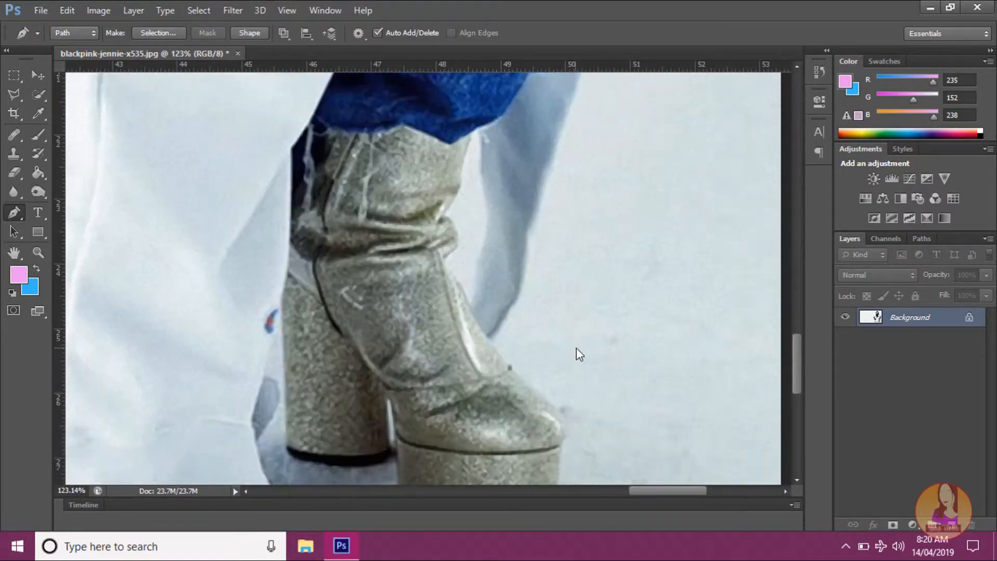
pyautogui.scroll(2, 579, 355)
pyautogui.scroll(2, 579, 354)
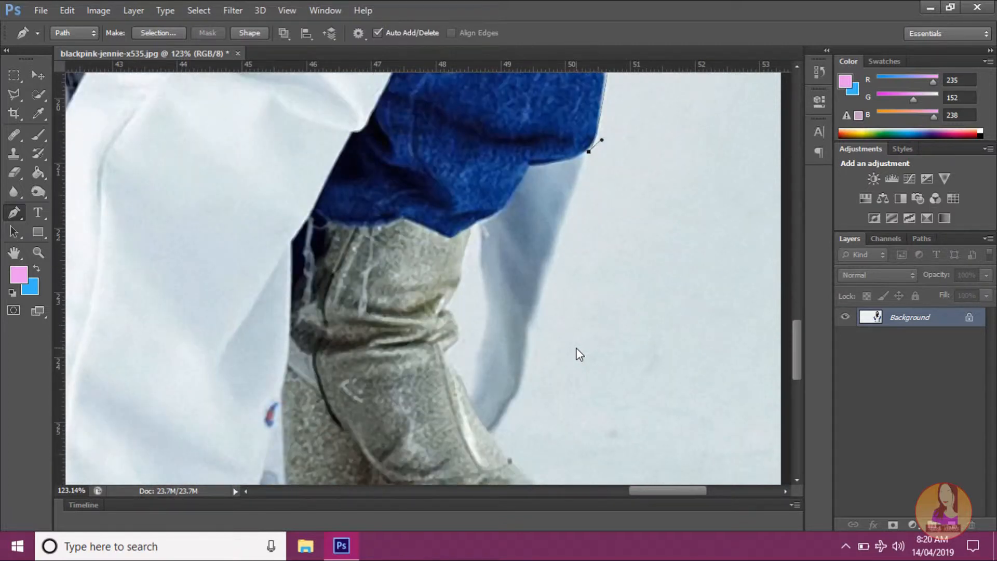
pyautogui.scroll(-2, 577, 352)
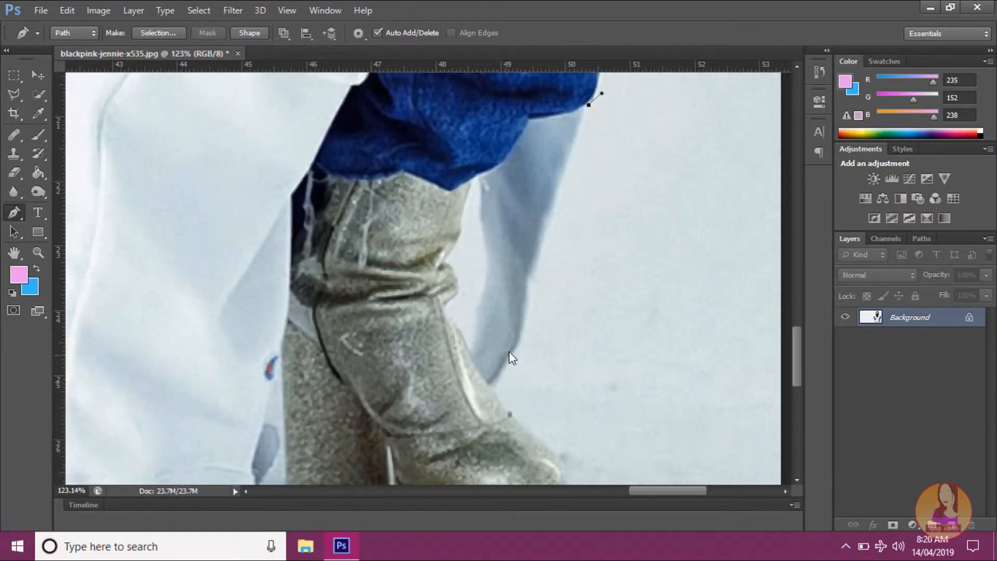
pyautogui.moveTo(534, 282); pyautogui.dragTo(530, 300)
pyautogui.keyDown('alt'); pyautogui.click(533, 282); pyautogui.keyUp('alt')
pyautogui.moveTo(503, 399); pyautogui.dragTo(471, 435)
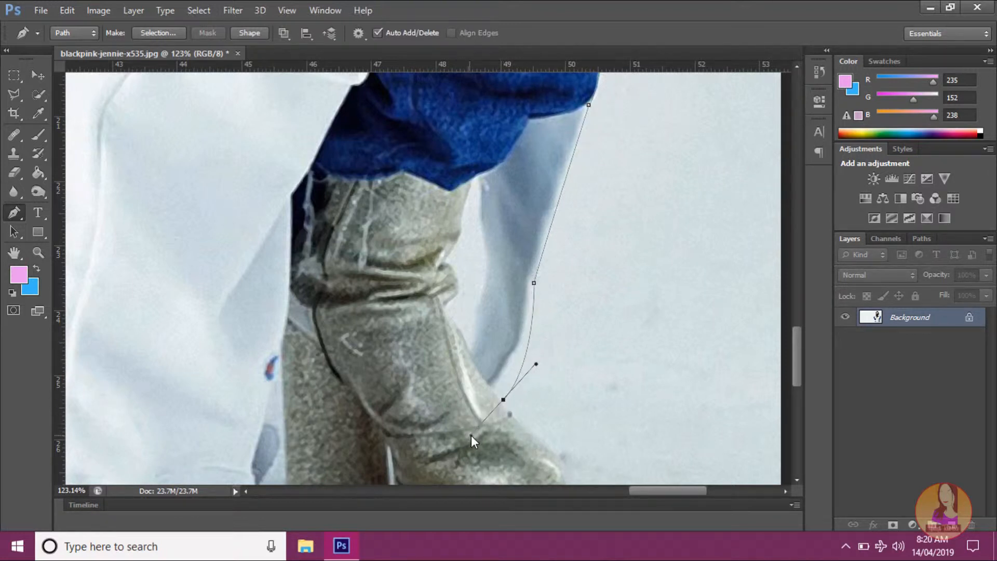
pyautogui.keyDown('alt'); pyautogui.click(503, 399); pyautogui.keyUp('alt')
# Step: Curve the path over the boot's toe to the platform's upper edge and continue down to its lower front corner
pyautogui.scroll(-3, 514, 405)
pyautogui.scroll(-1, 518, 395)
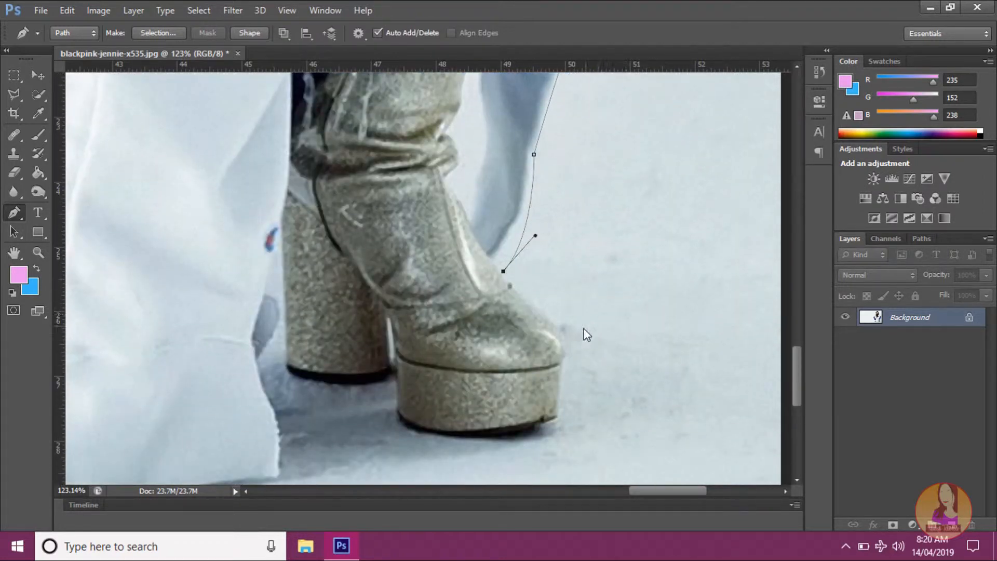
pyautogui.moveTo(564, 361); pyautogui.dragTo(539, 370)
pyautogui.scroll(-1, 569, 371)
pyautogui.scroll(1, 566, 369)
pyautogui.scroll(-1, 565, 369)
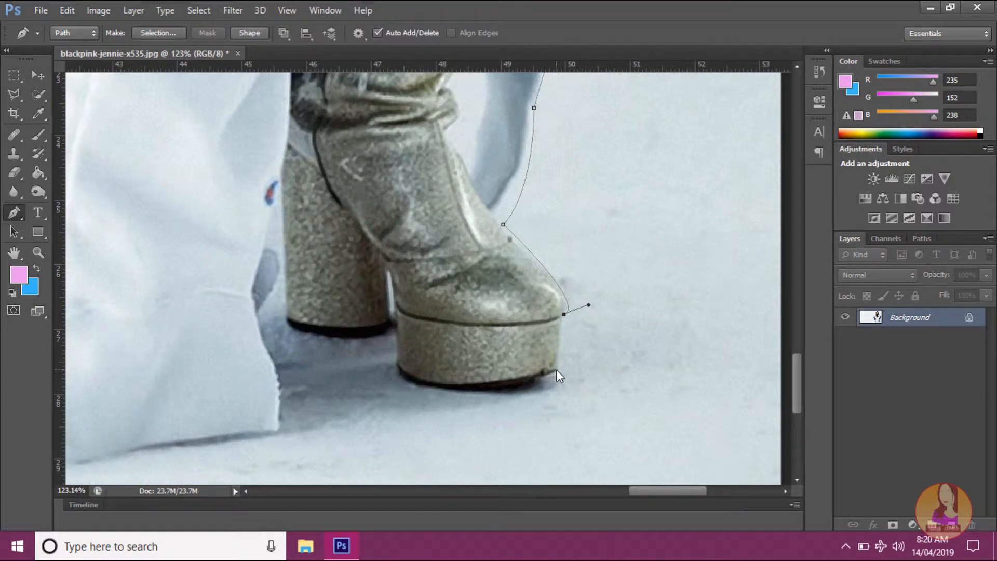
pyautogui.click(558, 371)
# Step: Curve the path under the platform sole to its rear corner, remove the outgoing handle, and continue up the platform's back edge
pyautogui.moveTo(396, 365); pyautogui.dragTo(376, 320)
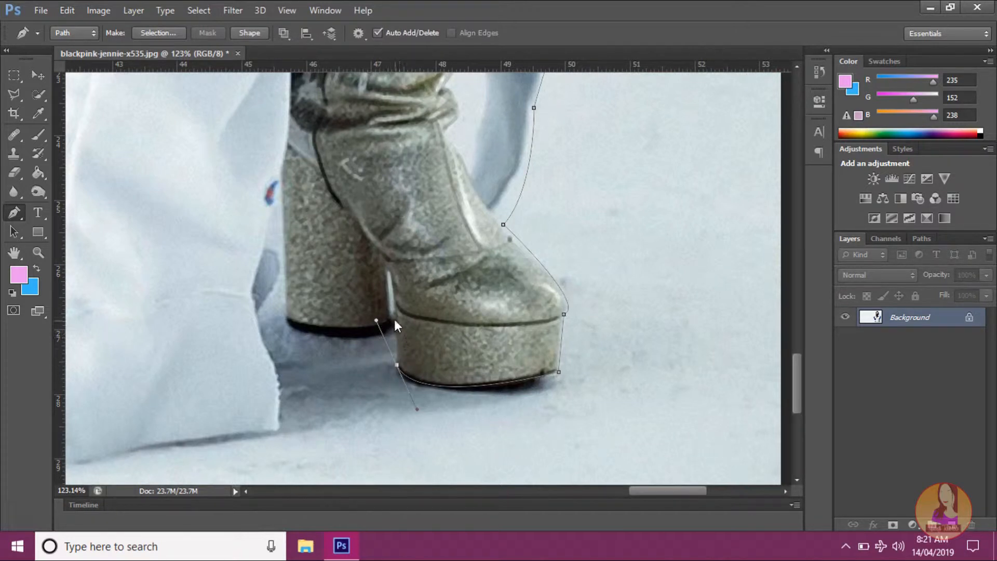
pyautogui.click(396, 306)
pyautogui.hotkey('ctrl', 'z')
pyautogui.keyDown('alt'); pyautogui.click(397, 365); pyautogui.keyUp('alt')
pyautogui.click(396, 309)
# Step: Route the path through the gap between platform and heel, curve it under the heel's base, and remove the outgoing handle
pyautogui.scroll(2, 365, 303)
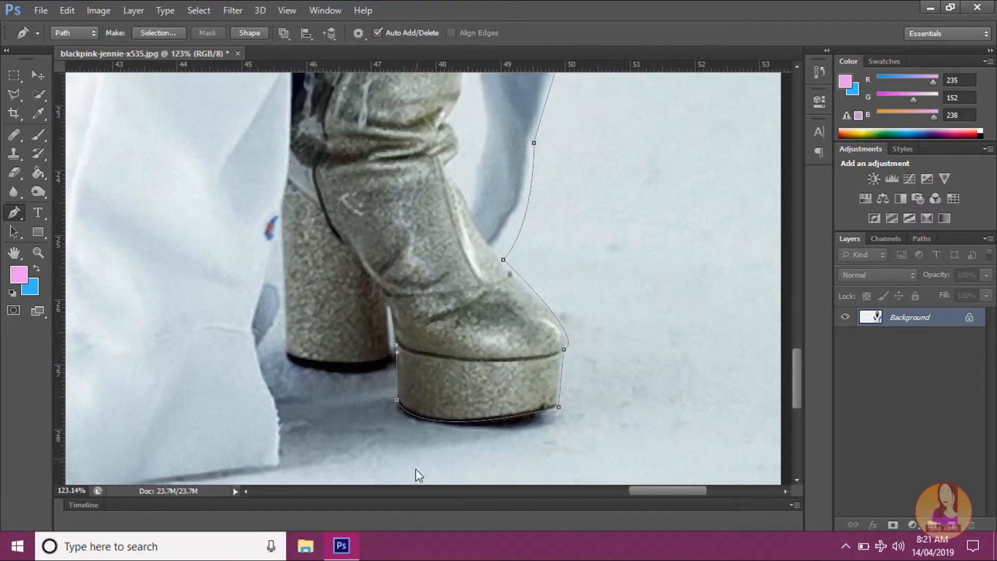
pyautogui.moveTo(638, 490); pyautogui.dragTo(627, 492)
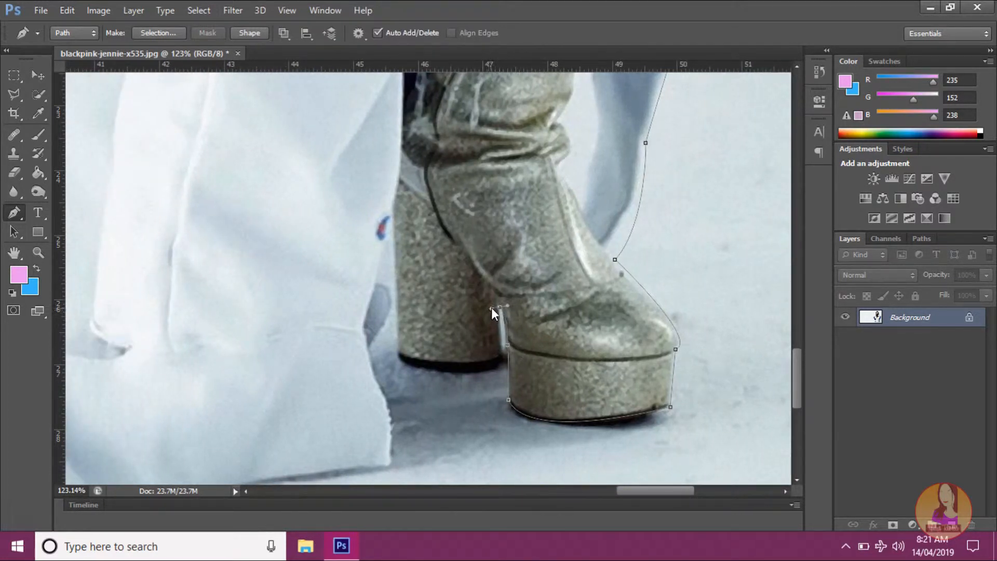
pyautogui.click(501, 357)
pyautogui.moveTo(401, 358); pyautogui.dragTo(337, 320)
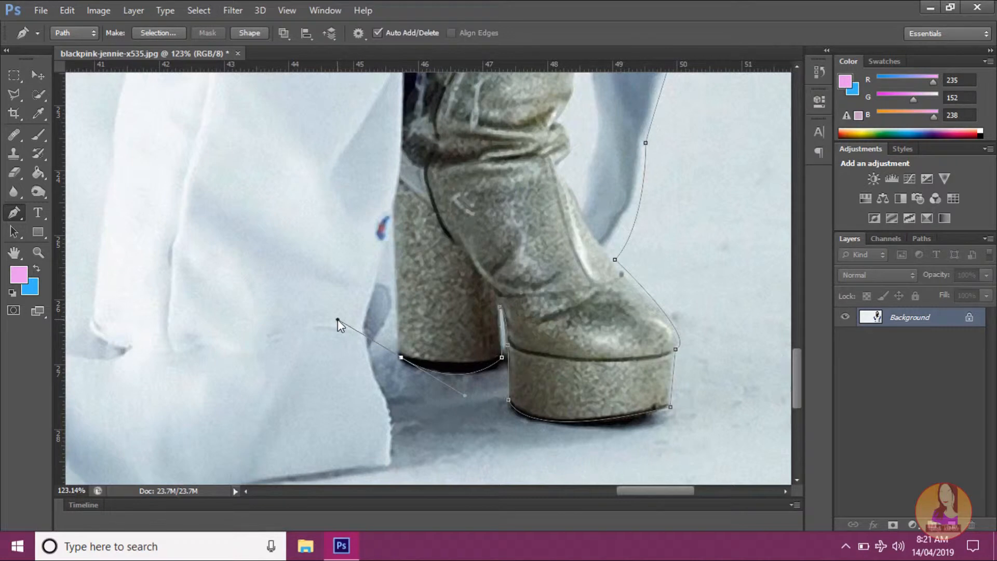
pyautogui.keyDown('alt'); pyautogui.click(400, 357); pyautogui.keyUp('alt')
# Step: Bring the path up the heel's inner side to the white fabric, and undo a trial curved anchor lower on the fabric
pyautogui.scroll(-3, 388, 265)
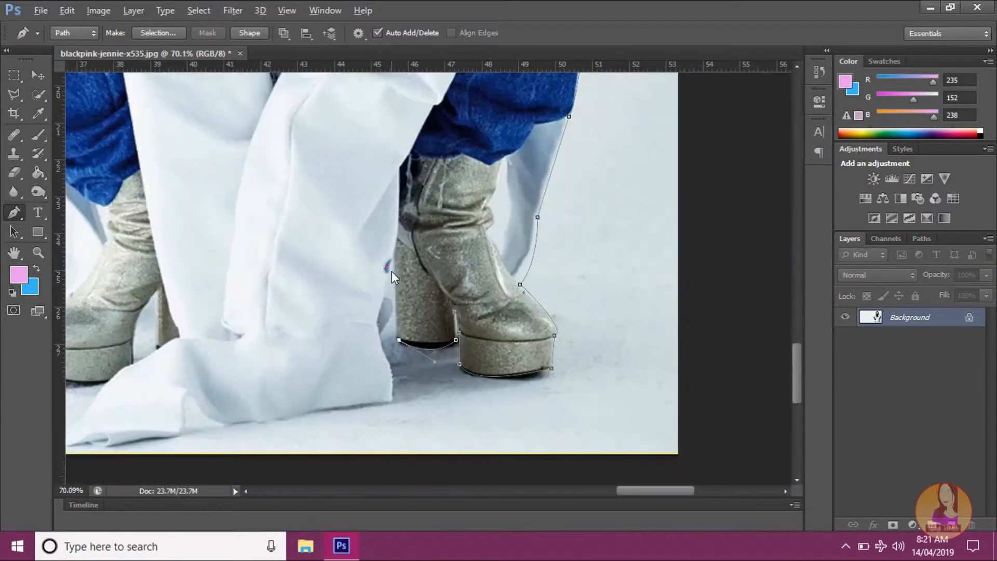
pyautogui.scroll(-2, 391, 271)
pyautogui.scroll(4, 392, 271)
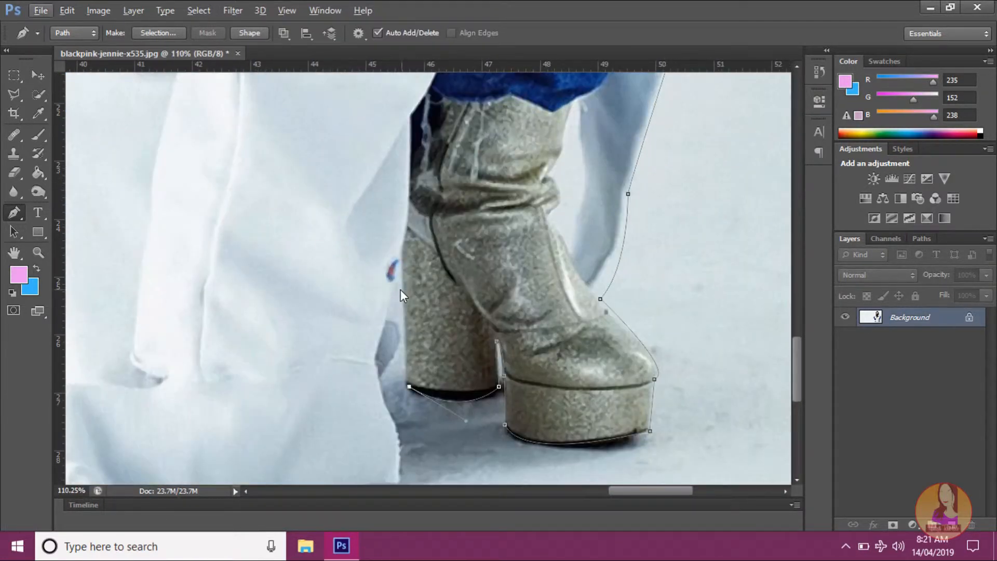
pyautogui.click(404, 248)
pyautogui.moveTo(386, 409); pyautogui.dragTo(412, 431)
pyautogui.hotkey('ctrl', 'z')
# Step: Trace the path down the white fabric's edge beside the heel to its bottom corner with curved anchors, removing the last outgoing handle
pyautogui.moveTo(377, 369); pyautogui.dragTo(382, 376)
pyautogui.scroll(-1, 390, 383)
pyautogui.moveTo(393, 401); pyautogui.dragTo(401, 407)
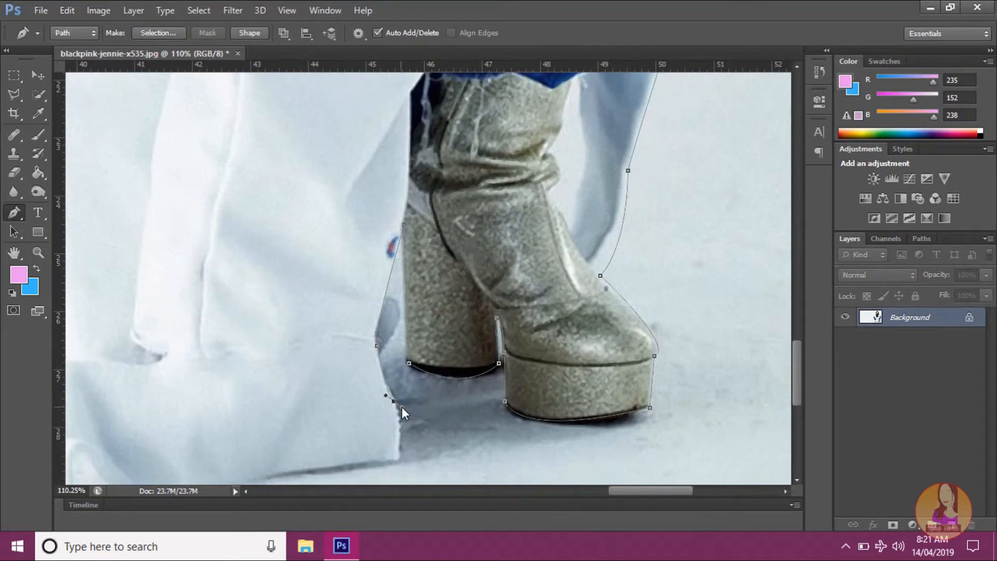
pyautogui.scroll(-2, 392, 397)
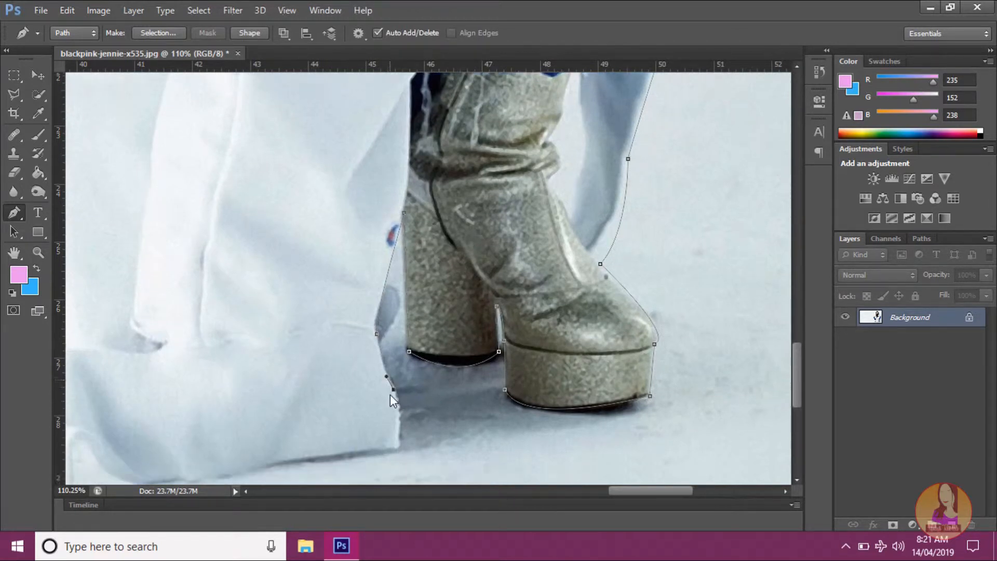
pyautogui.click(395, 410)
pyautogui.moveTo(393, 419); pyautogui.dragTo(385, 428)
pyautogui.keyDown('alt'); pyautogui.click(395, 414); pyautogui.keyUp('alt')
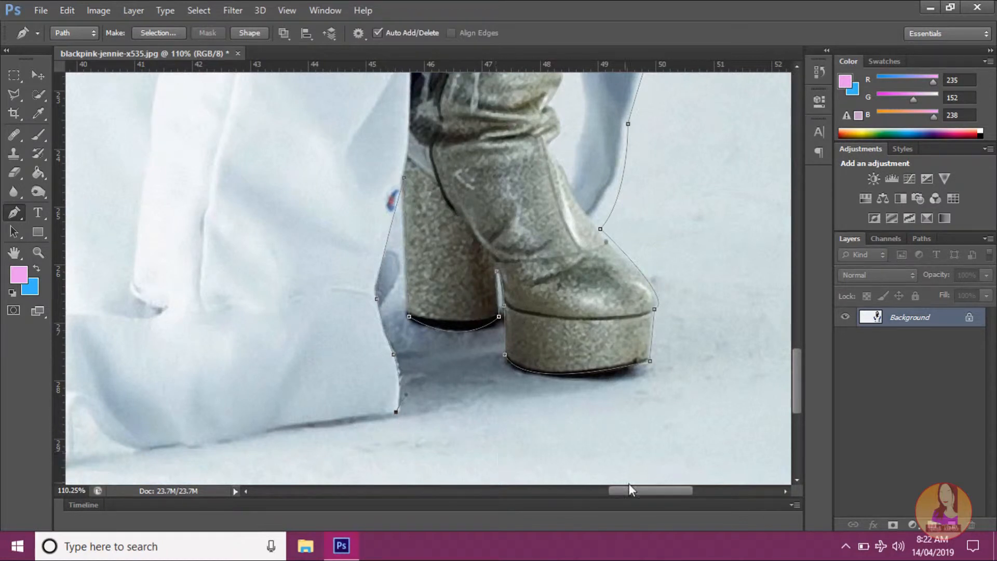
# Step: Trace the path along the white fabric's bottom hem away from the boot and curve it over the raised fold
pyautogui.moveTo(660, 500); pyautogui.dragTo(634, 501)
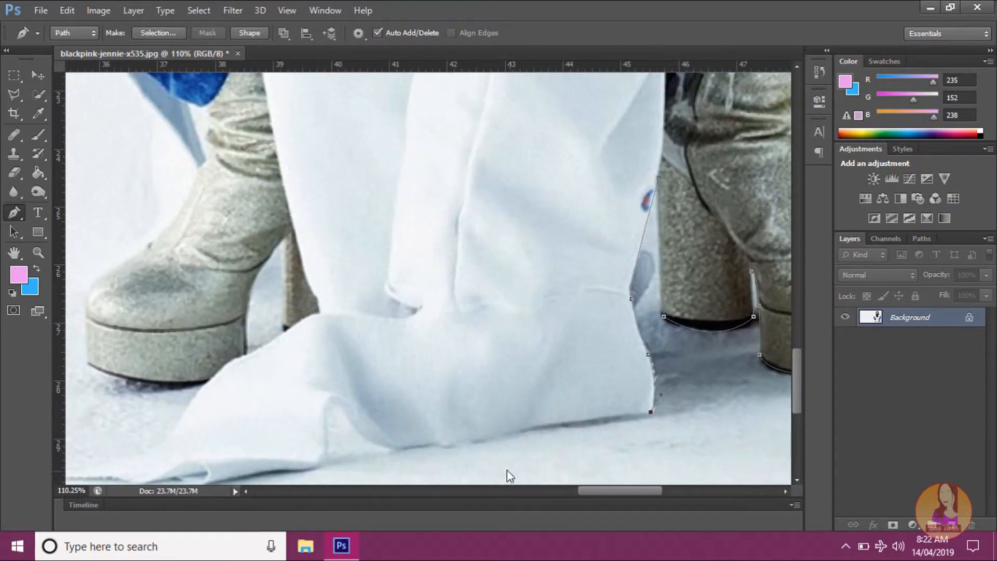
pyautogui.moveTo(522, 430); pyautogui.dragTo(507, 438)
pyautogui.keyDown('alt'); pyautogui.click(522, 430); pyautogui.keyUp('alt')
pyautogui.moveTo(436, 443); pyautogui.dragTo(362, 428)
pyautogui.keyDown('alt'); pyautogui.click(436, 444); pyautogui.keyUp('alt')
pyautogui.keyDown('alt'); pyautogui.click(376, 443); pyautogui.keyUp('alt')
pyautogui.moveTo(326, 452); pyautogui.dragTo(335, 474)
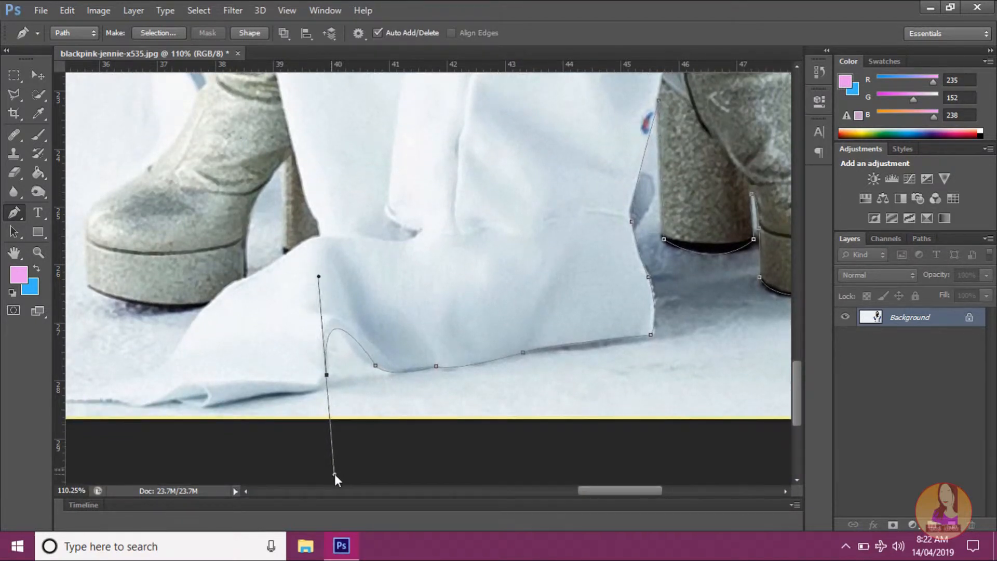
# Step: Remove the raised fold anchor's outgoing handle and trace the fabric's bottom hem to the small crease near its tip, undoing one overlong curve
pyautogui.keyDown('alt'); pyautogui.click(327, 374); pyautogui.keyUp('alt')
pyautogui.moveTo(244, 399); pyautogui.dragTo(165, 396)
pyautogui.hotkey('ctrl', 'z')
pyautogui.moveTo(284, 390); pyautogui.dragTo(244, 382)
pyautogui.keyDown('alt'); pyautogui.click(284, 390); pyautogui.keyUp('alt')
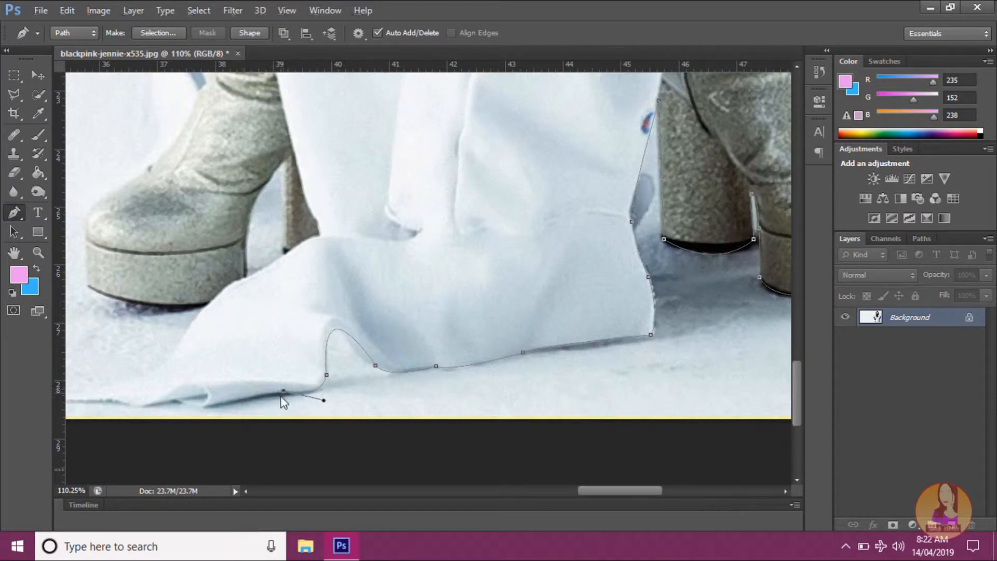
pyautogui.moveTo(207, 406); pyautogui.dragTo(196, 415)
pyautogui.keyDown('alt'); pyautogui.click(206, 406); pyautogui.keyUp('alt')
# Step: Trace the path out to the fabric's pointed tip and curve it back up the fabric's upper edge towards the boot
pyautogui.moveTo(600, 490); pyautogui.dragTo(564, 491)
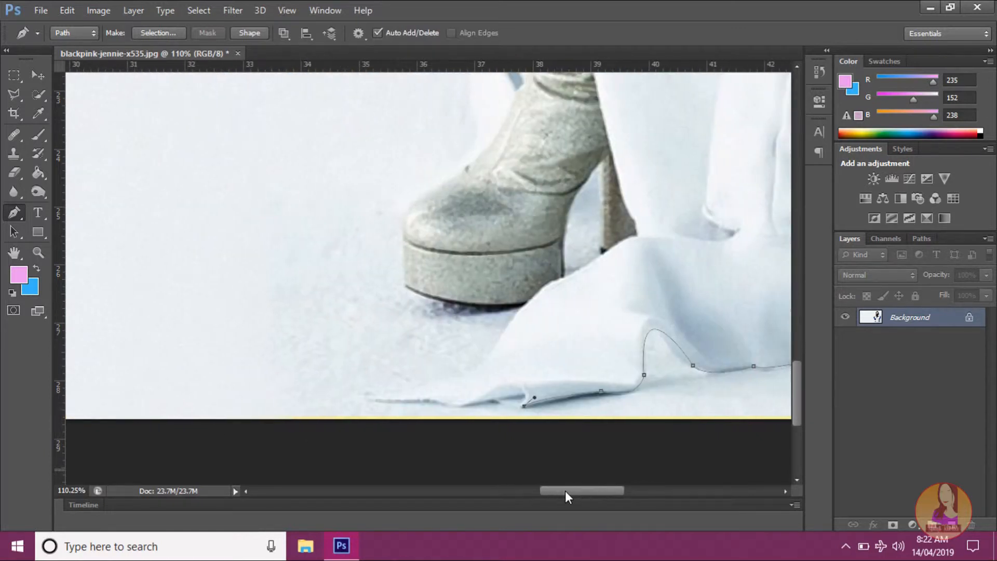
pyautogui.moveTo(497, 399); pyautogui.dragTo(363, 399)
pyautogui.keyDown('alt'); pyautogui.click(496, 398); pyautogui.keyUp('alt')
pyautogui.keyDown('alt'); pyautogui.click(377, 399); pyautogui.keyUp('alt')
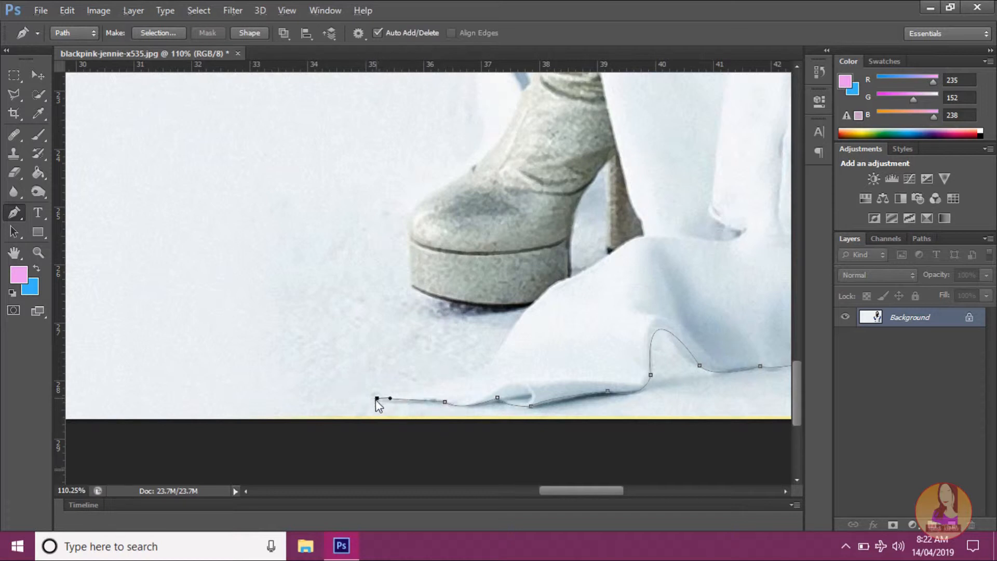
pyautogui.scroll(2, 378, 403)
pyautogui.moveTo(494, 388); pyautogui.dragTo(506, 356)
pyautogui.keyDown('alt'); pyautogui.click(494, 389); pyautogui.keyUp('alt')
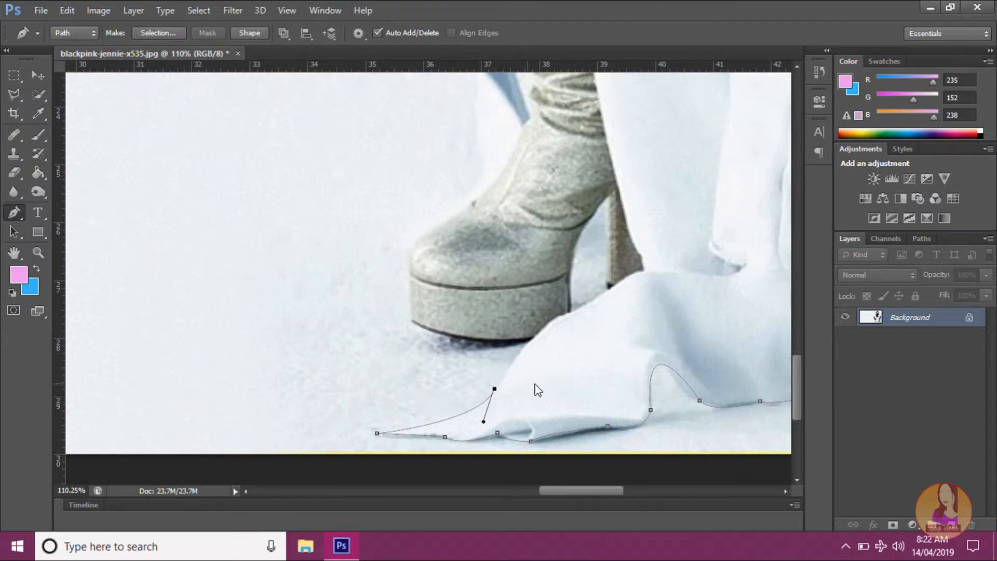
pyautogui.scroll(5, 552, 384)
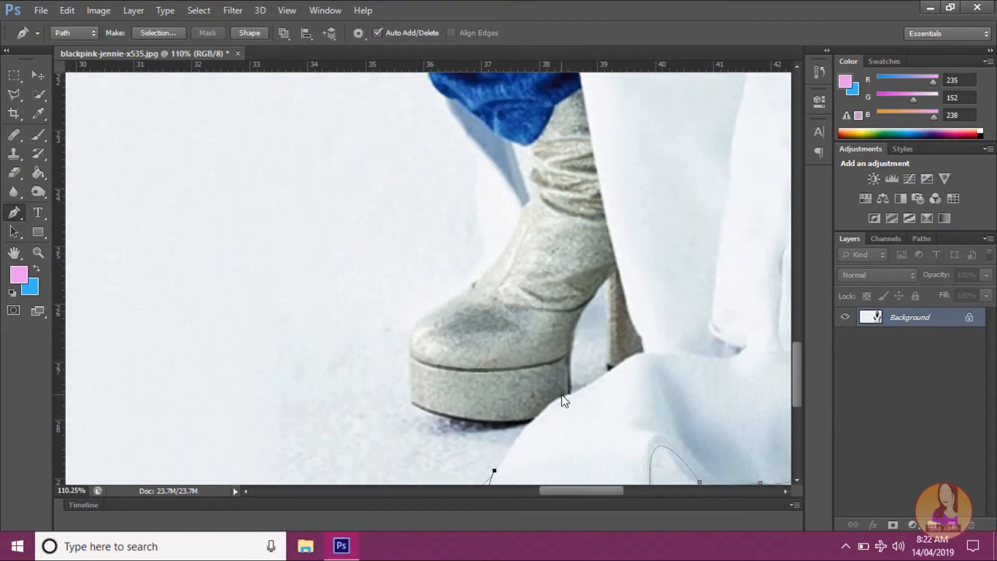
pyautogui.moveTo(562, 398); pyautogui.dragTo(583, 400)
pyautogui.keyDown('alt'); pyautogui.click(562, 398); pyautogui.keyUp('alt')
pyautogui.moveTo(643, 353)
pyautogui.mouseDown()
pyautogui.moveTo(663, 353)
pyautogui.moveTo(659, 344)
pyautogui.mouseUp()
pyautogui.keyDown('alt'); pyautogui.click(642, 354); pyautogui.keyUp('alt')
pyautogui.hotkey('ctrl', 'z')
pyautogui.hotkey('ctrl', 'alt', 'z')
pyautogui.click(608, 375)
pyautogui.hotkey('ctrl', 'alt', 'z')
pyautogui.hotkey('ctrl', 'alt', 'z')
# Step: Bring the path to where the fabric meets the boot's platform, follow the sole, and curve it up around the toe
pyautogui.click(531, 420)
pyautogui.moveTo(412, 403); pyautogui.dragTo(377, 376)
pyautogui.keyDown('alt'); pyautogui.click(412, 404); pyautogui.keyUp('alt')
pyautogui.moveTo(425, 316); pyautogui.dragTo(449, 309)
pyautogui.keyDown('alt'); pyautogui.click(424, 316); pyautogui.keyUp('alt')
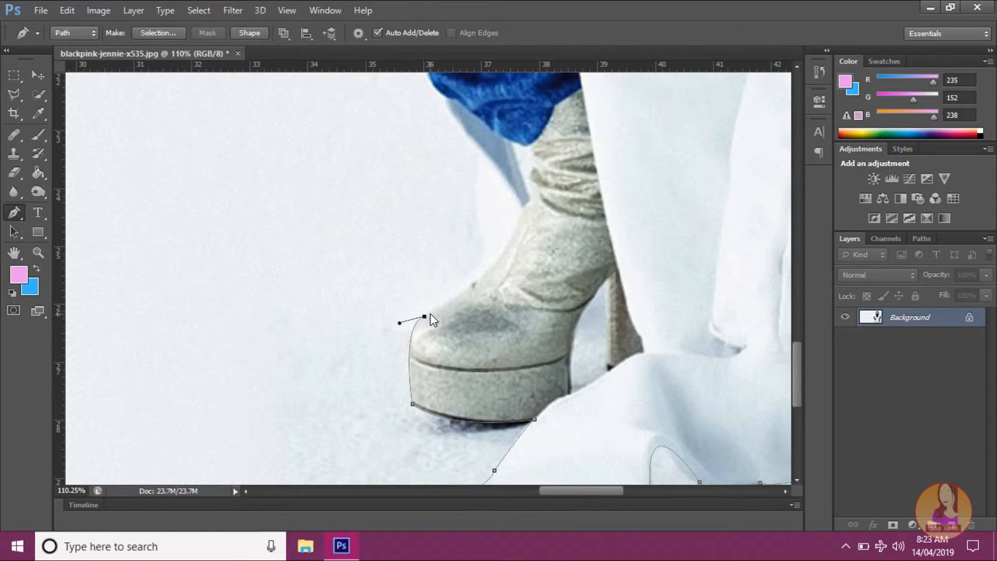
# Step: Curve the path over the boot's instep to the edge of the white fabric beside the ankle, removing the outgoing handle
pyautogui.scroll(1, 429, 313)
pyautogui.scroll(1, 516, 271)
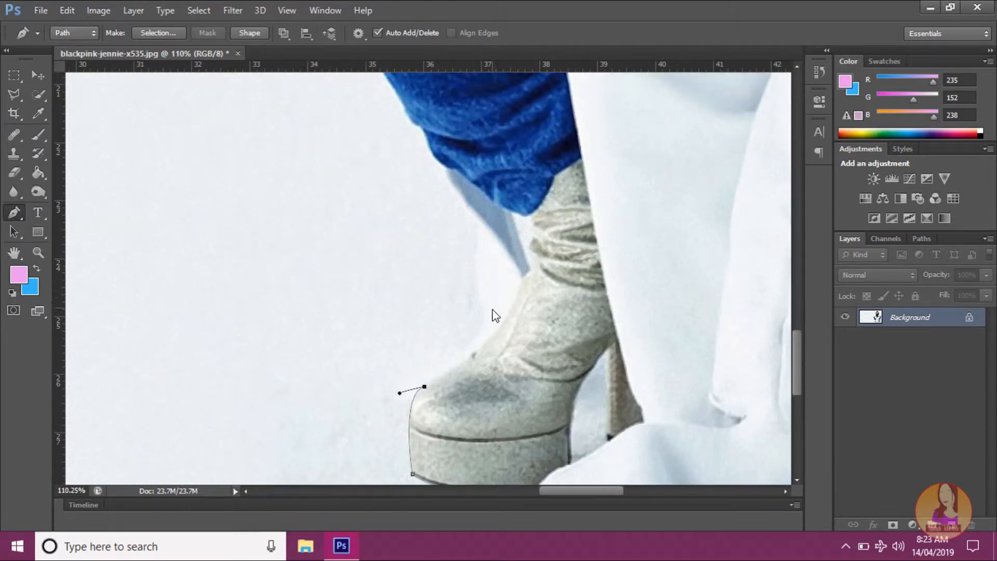
pyautogui.scroll(2, 498, 337)
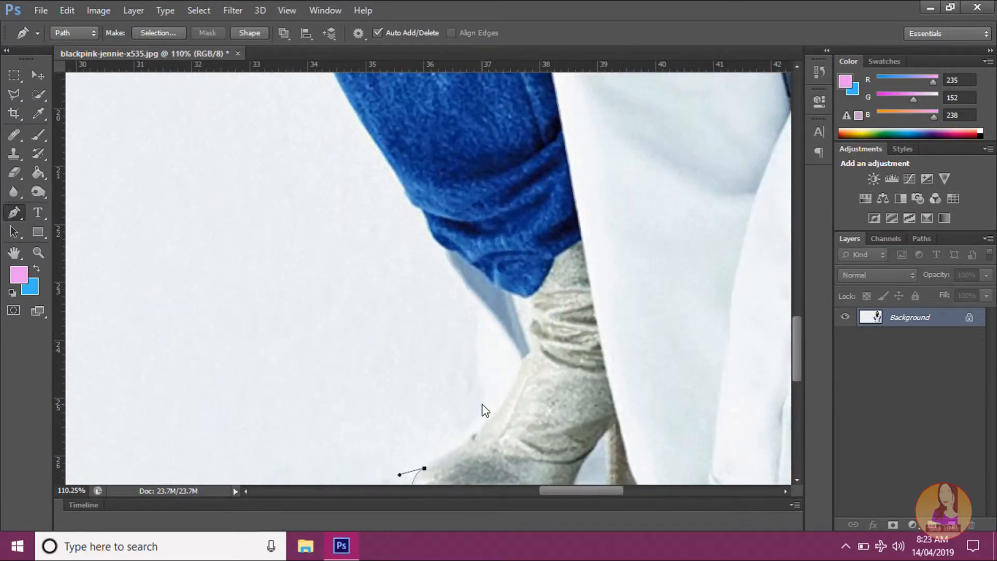
pyautogui.moveTo(476, 372); pyautogui.dragTo(455, 312)
pyautogui.keyDown('alt'); pyautogui.click(477, 371); pyautogui.keyUp('alt')
pyautogui.scroll(2, 475, 363)
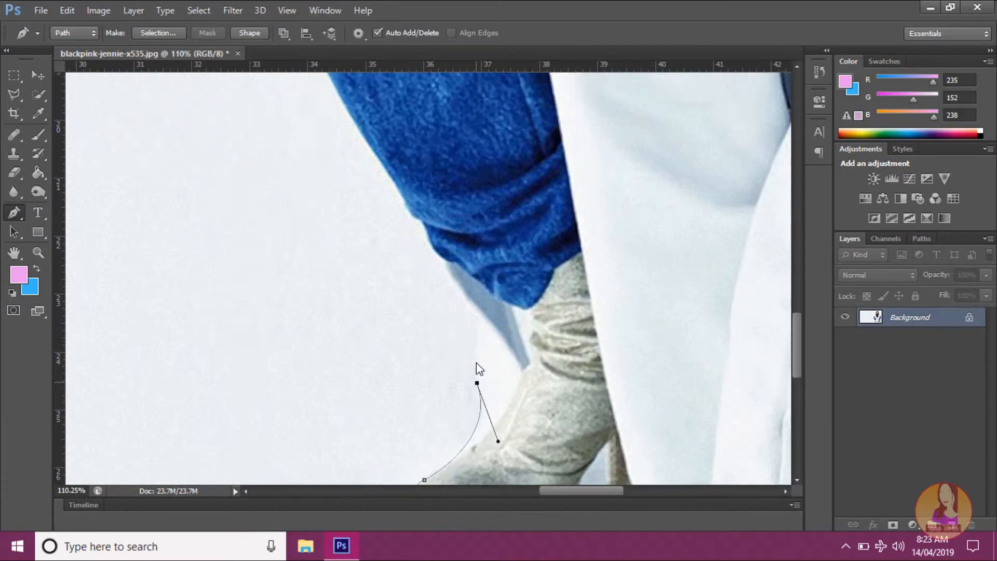
# Step: Continue the path up to the jeans' cuff and around its bunched outer edge with short curved anchors, undoing one misplaced anchor
pyautogui.moveTo(444, 285); pyautogui.dragTo(427, 275)
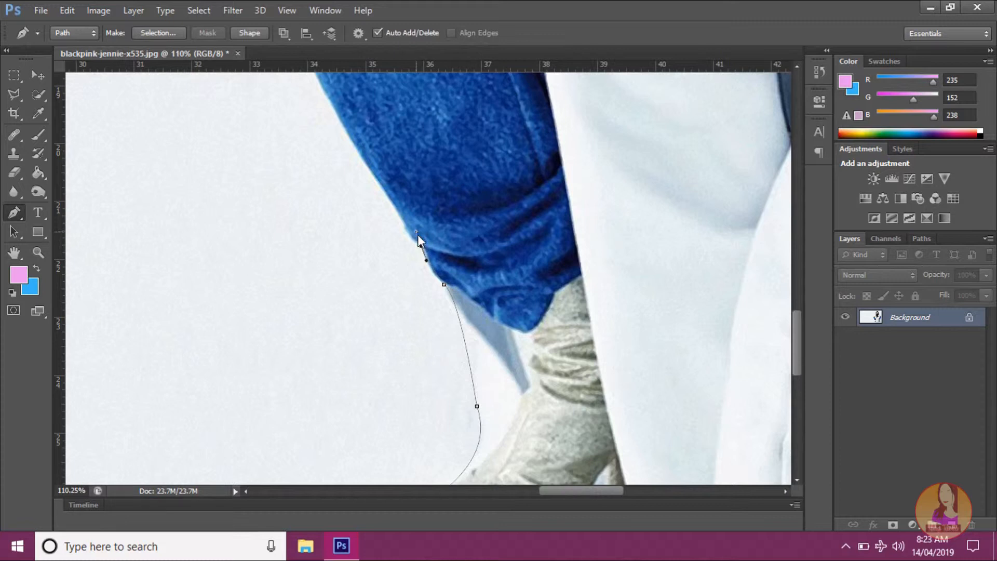
pyautogui.hotkey('ctrl', 'z')
pyautogui.moveTo(427, 250); pyautogui.dragTo(422, 248)
pyautogui.keyDown('alt'); pyautogui.click(427, 263); pyautogui.keyUp('alt')
pyautogui.moveTo(409, 237); pyautogui.dragTo(404, 239)
# Step: Trace the path up the outer edge of the jeans leg to just below the frayed knee opening
pyautogui.scroll(3, 413, 242)
pyautogui.scroll(2, 422, 229)
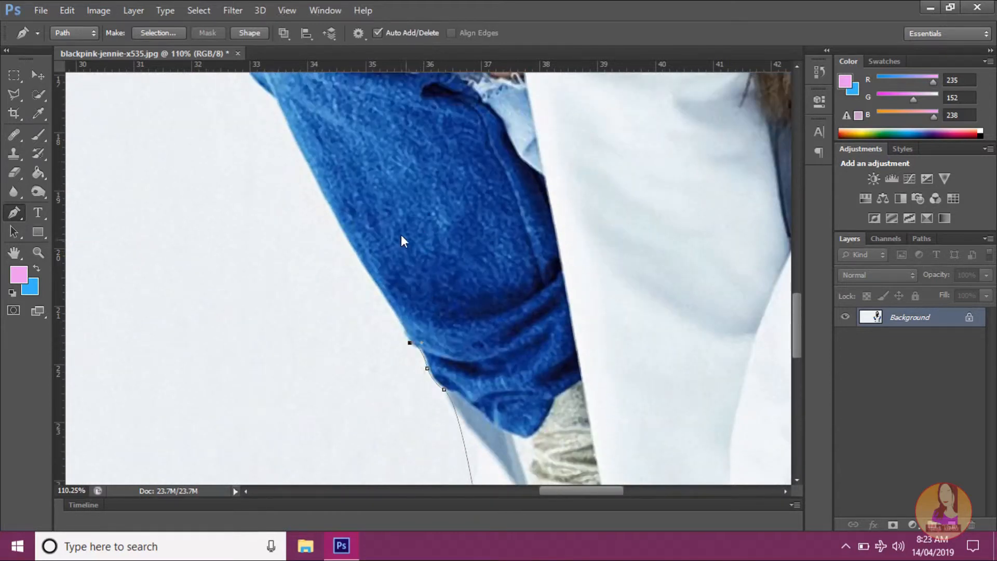
pyautogui.click(311, 174)
pyautogui.click(298, 150)
pyautogui.click(287, 126)
pyautogui.keyDown('alt'); pyautogui.click(299, 151); pyautogui.keyUp('alt')
pyautogui.scroll(6, 268, 177)
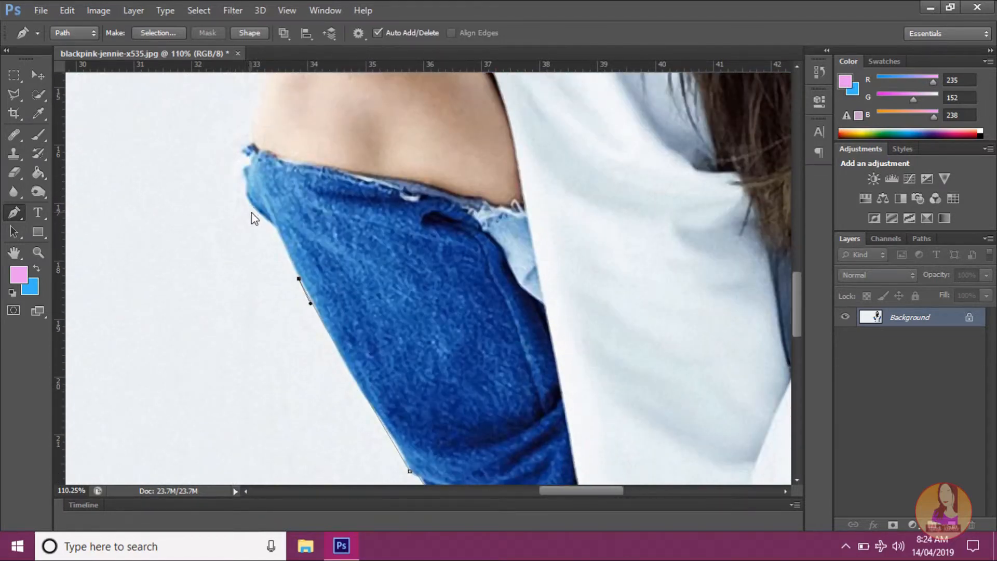
pyautogui.moveTo(253, 208); pyautogui.dragTo(229, 196)
pyautogui.keyDown('alt'); pyautogui.click(254, 209); pyautogui.keyUp('alt')
# Step: Trace the path around the frayed denim corner at the outer side of the knee with closely spaced anchors
pyautogui.scroll(3, 246, 215)
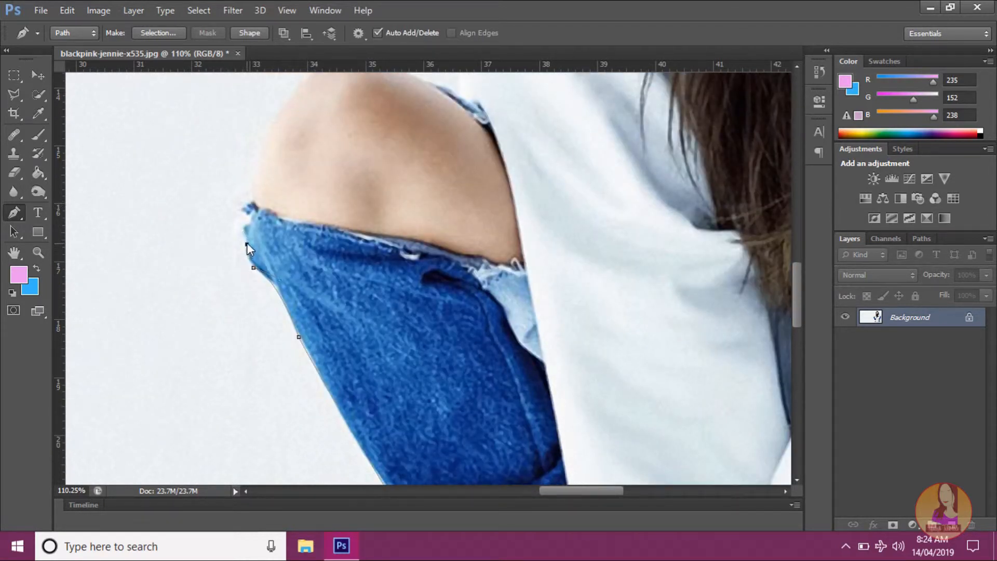
pyautogui.moveTo(248, 234)
pyautogui.mouseDown()
pyautogui.moveTo(247, 242)
pyautogui.moveTo(247, 231)
pyautogui.mouseUp()
pyautogui.click(243, 229)
pyautogui.moveTo(245, 209)
pyautogui.mouseDown()
pyautogui.moveTo(247, 199)
pyautogui.moveTo(235, 196)
pyautogui.mouseUp()
pyautogui.keyDown('alt'); pyautogui.click(245, 210); pyautogui.keyUp('alt')
pyautogui.scroll(1, 253, 232)
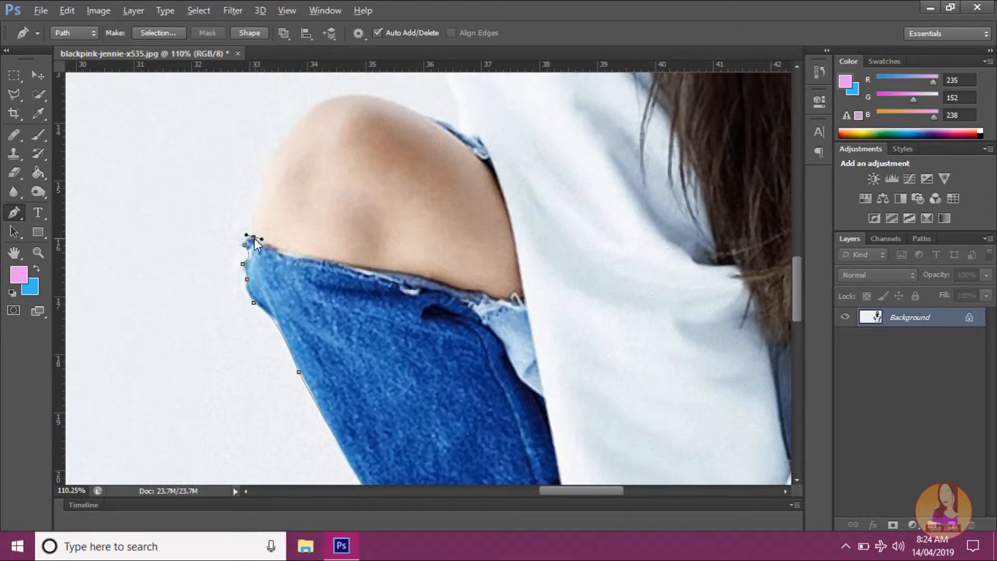
# Step: Curve the path over the bare knee and onto the denim edge behind it, removing the outgoing handles
pyautogui.scroll(2, 256, 235)
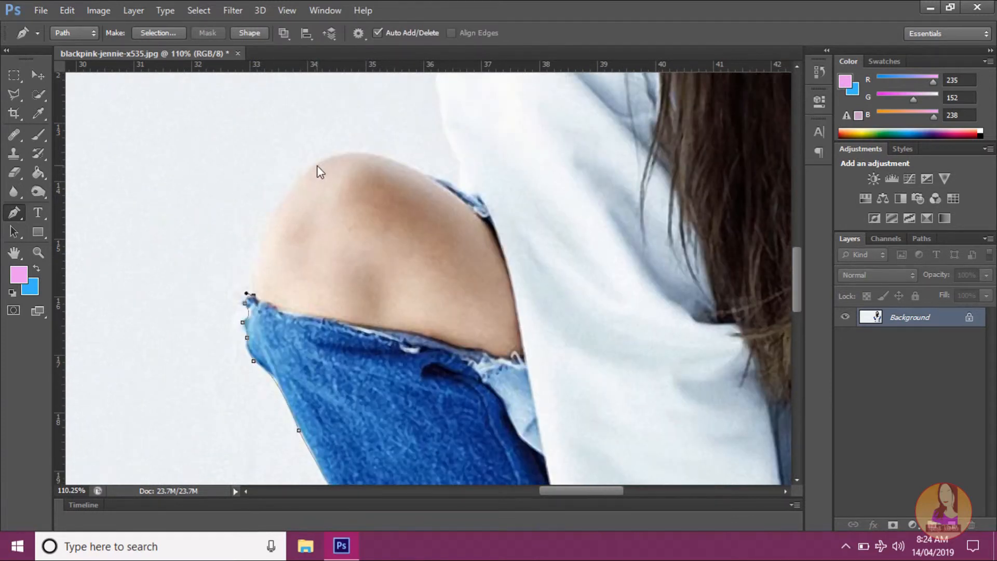
pyautogui.moveTo(316, 164); pyautogui.dragTo(386, 112)
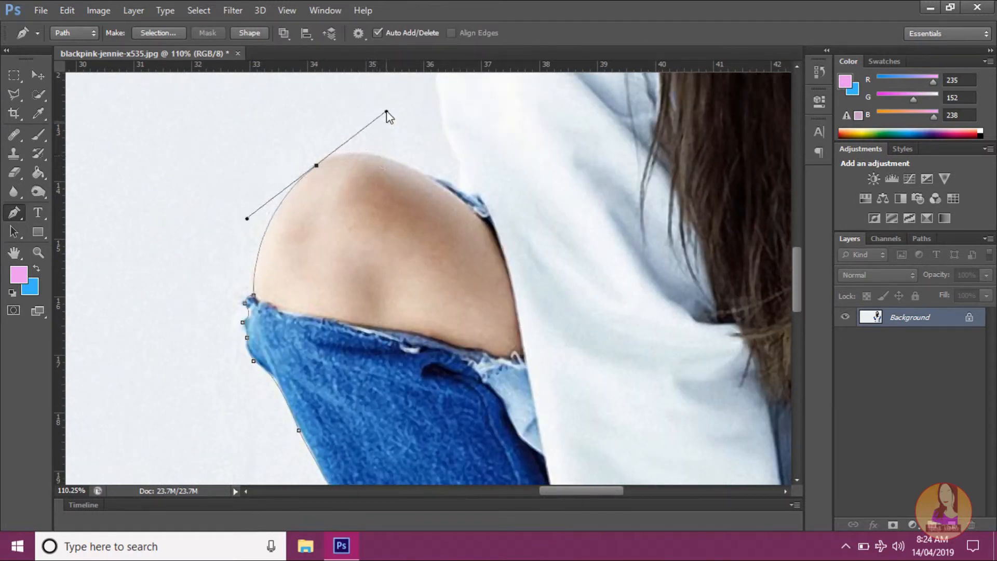
pyautogui.keyDown('alt'); pyautogui.click(316, 165); pyautogui.keyUp('alt')
pyautogui.scroll(3, 311, 166)
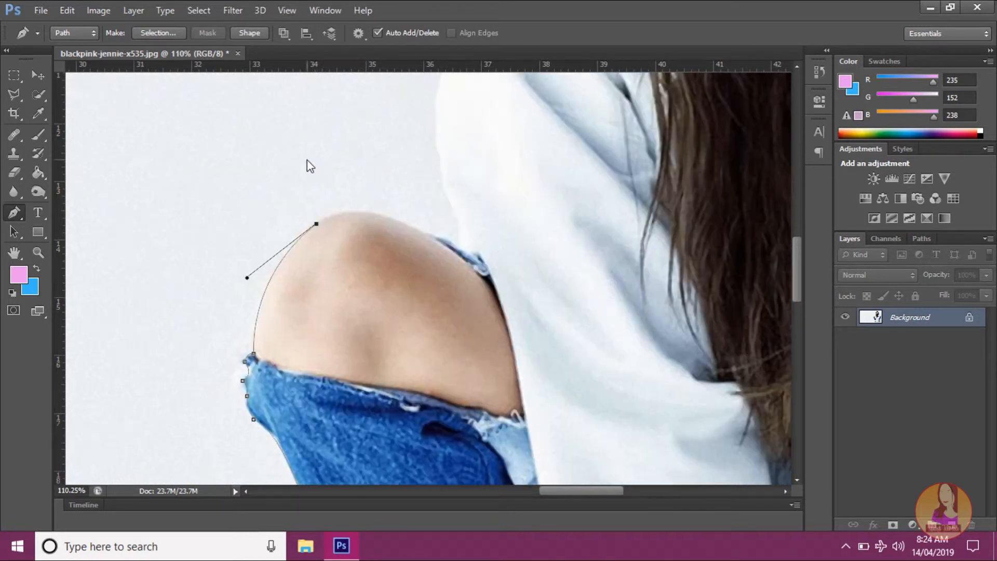
pyautogui.moveTo(432, 235); pyautogui.dragTo(495, 281)
pyautogui.keyDown('alt'); pyautogui.click(432, 235); pyautogui.keyUp('alt')
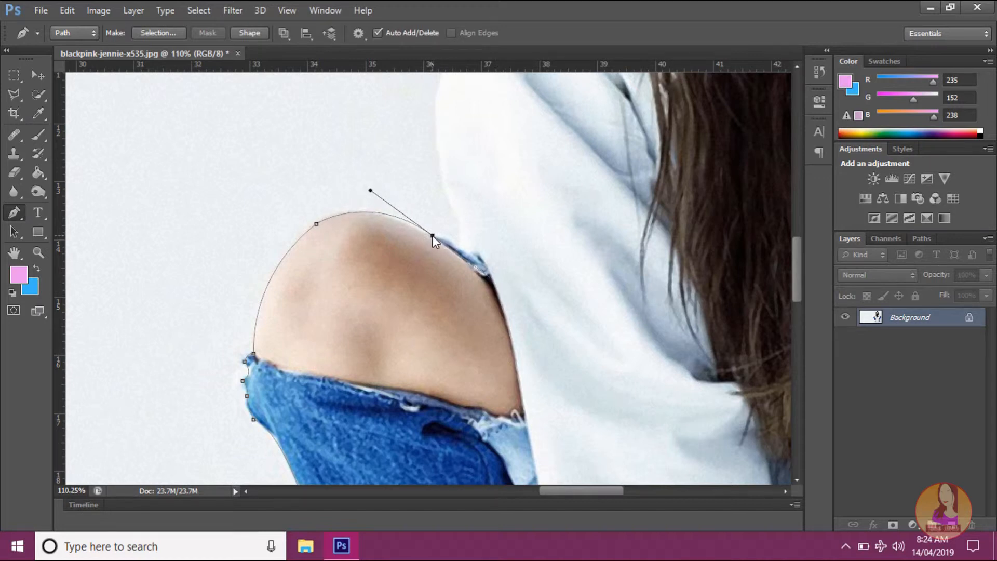
pyautogui.click(456, 245)
# Step: Trace the path from the denim edge up the outer curve of the hoodie sleeve with two curved anchors, removing their outgoing handles
pyautogui.scroll(1, 447, 234)
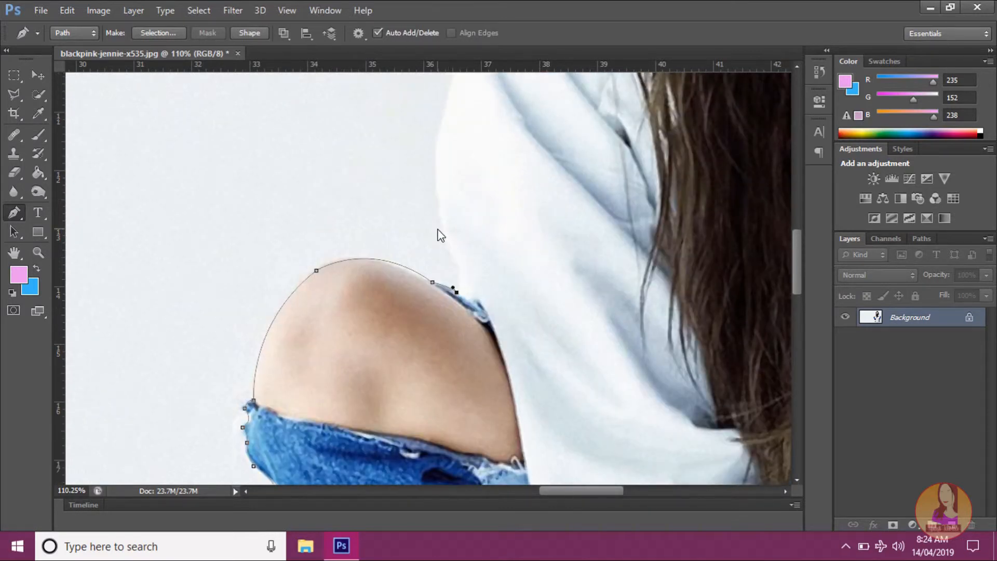
pyautogui.moveTo(445, 239); pyautogui.dragTo(428, 227)
pyautogui.keyDown('alt'); pyautogui.click(445, 239); pyautogui.keyUp('alt')
pyautogui.scroll(1, 436, 234)
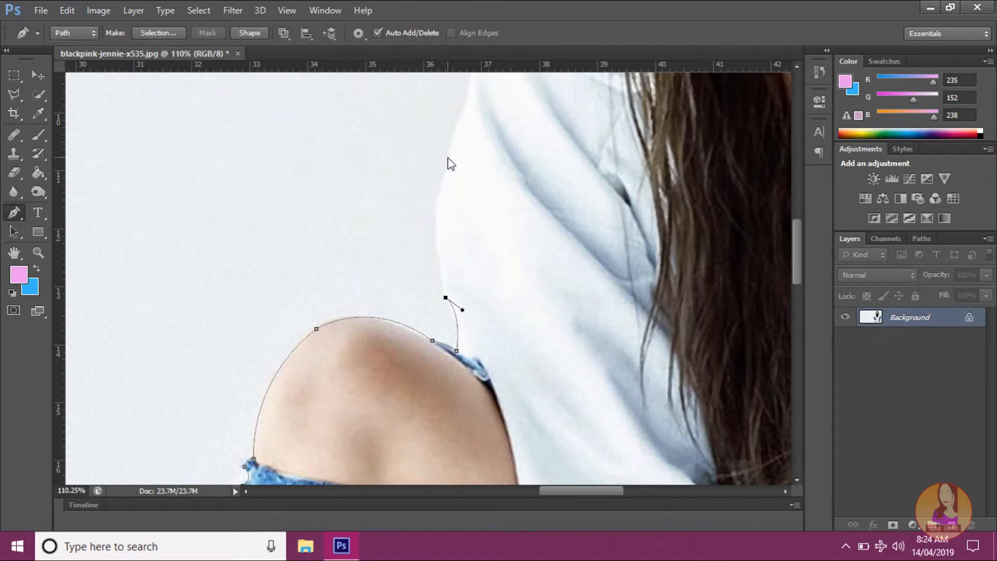
pyautogui.moveTo(448, 157); pyautogui.dragTo(472, 91)
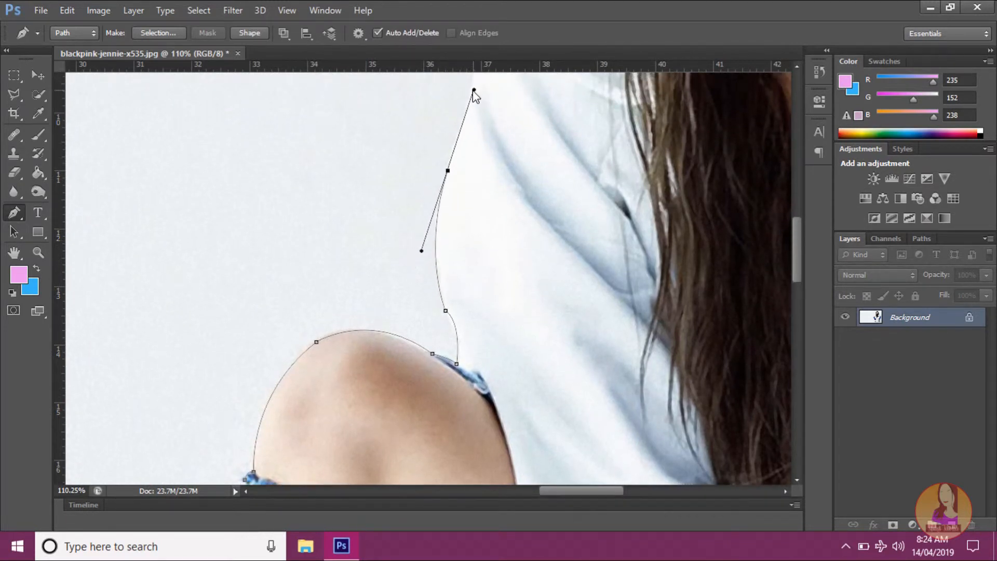
pyautogui.keyDown('alt'); pyautogui.click(447, 169); pyautogui.keyUp('alt')
# Step: Continue the path up the sleeve to the shoulder and across it to the base of the hood
pyautogui.scroll(4, 363, 198)
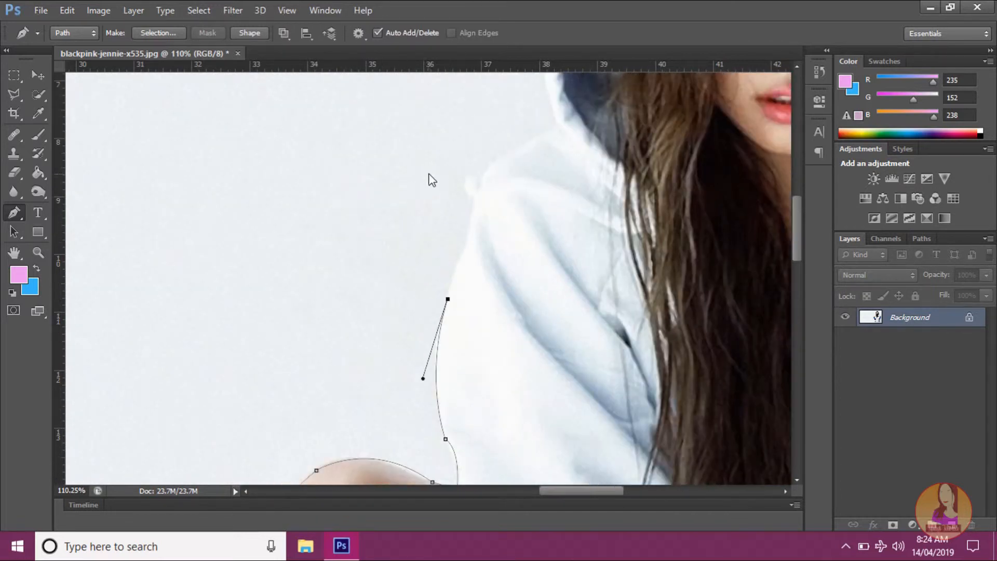
pyautogui.moveTo(490, 164); pyautogui.dragTo(504, 138)
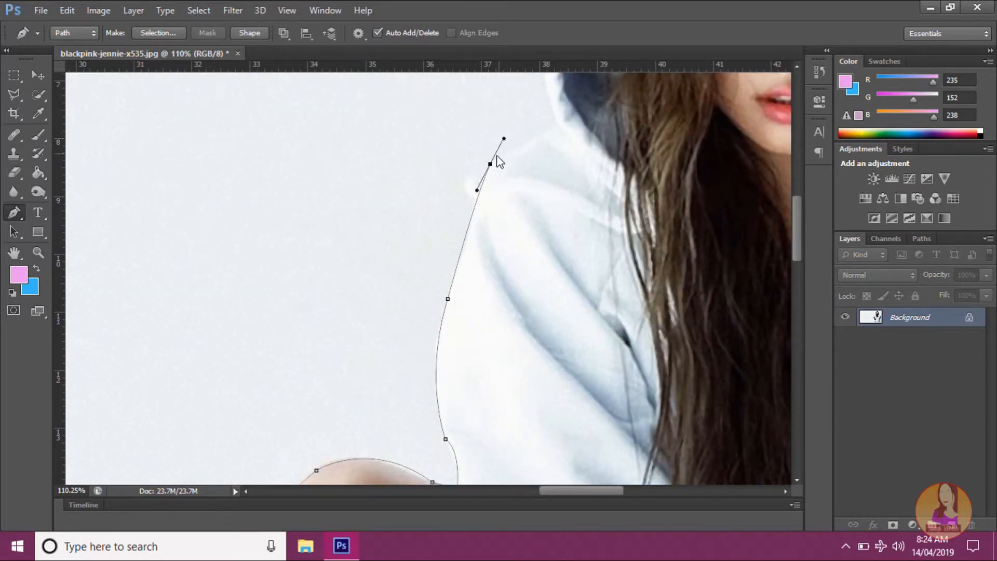
pyautogui.keyDown('alt'); pyautogui.click(490, 164); pyautogui.keyUp('alt')
pyautogui.scroll(2, 501, 156)
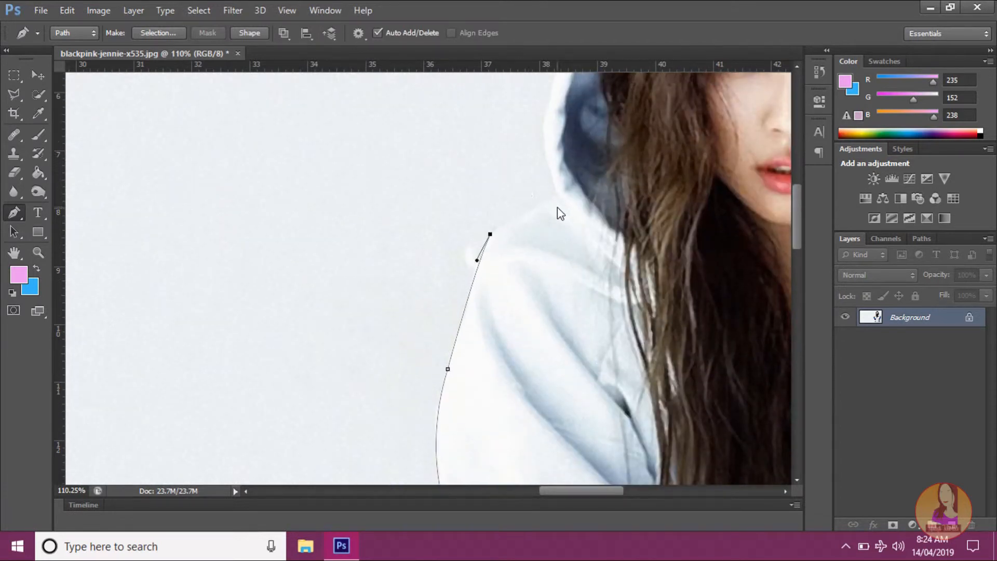
pyautogui.moveTo(557, 198); pyautogui.dragTo(570, 198)
pyautogui.keyDown('alt'); pyautogui.click(557, 198); pyautogui.keyUp('alt')
# Step: Curve the path around the lower side of the hood beside the hair and remove the outgoing handle
pyautogui.scroll(3, 566, 245)
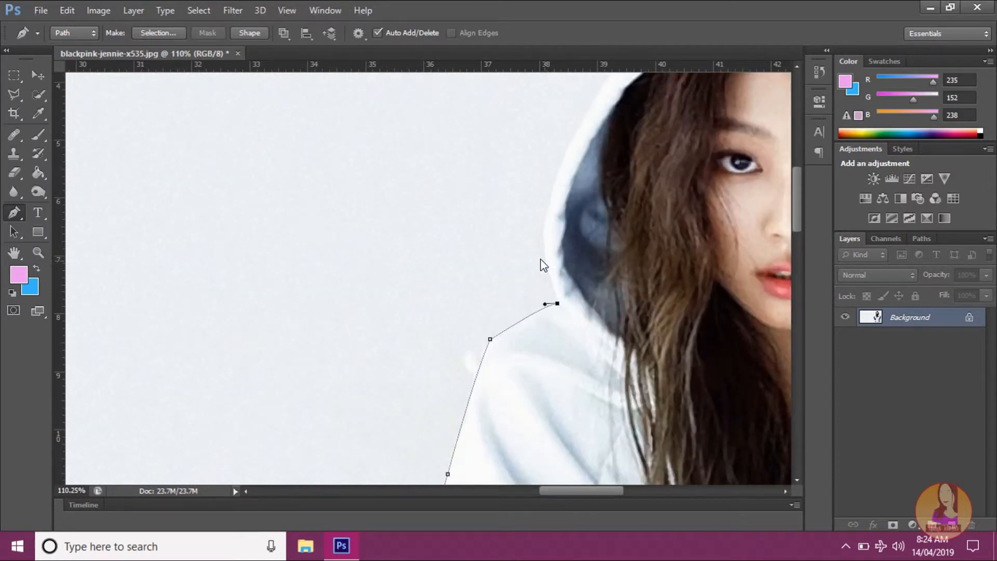
pyautogui.moveTo(570, 149); pyautogui.dragTo(624, 85)
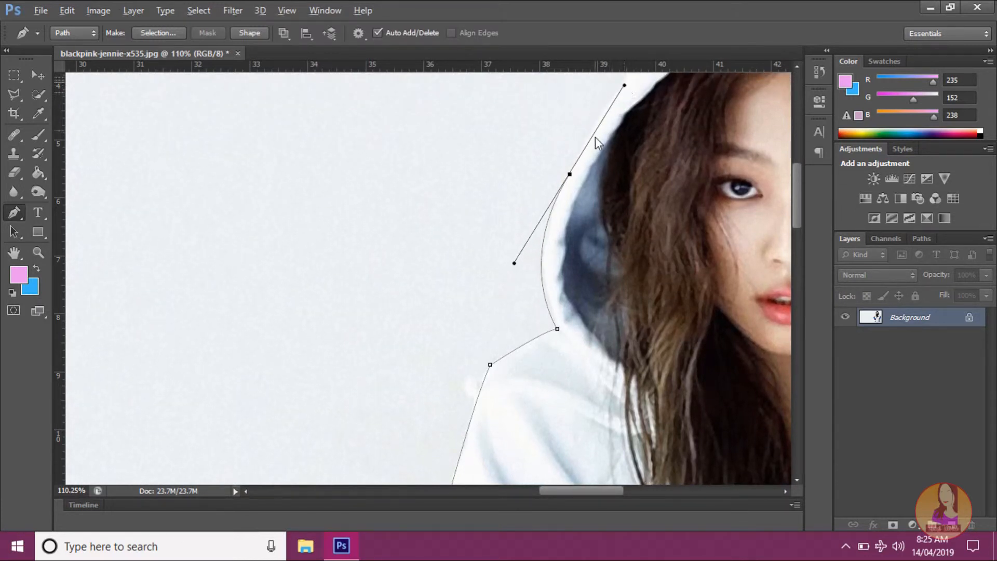
pyautogui.keyDown('alt'); pyautogui.click(570, 174); pyautogui.keyUp('alt')
# Step: Trace the hood's upper edge and close the path at the starting anchor on the hood's peak
pyautogui.scroll(3, 669, 222)
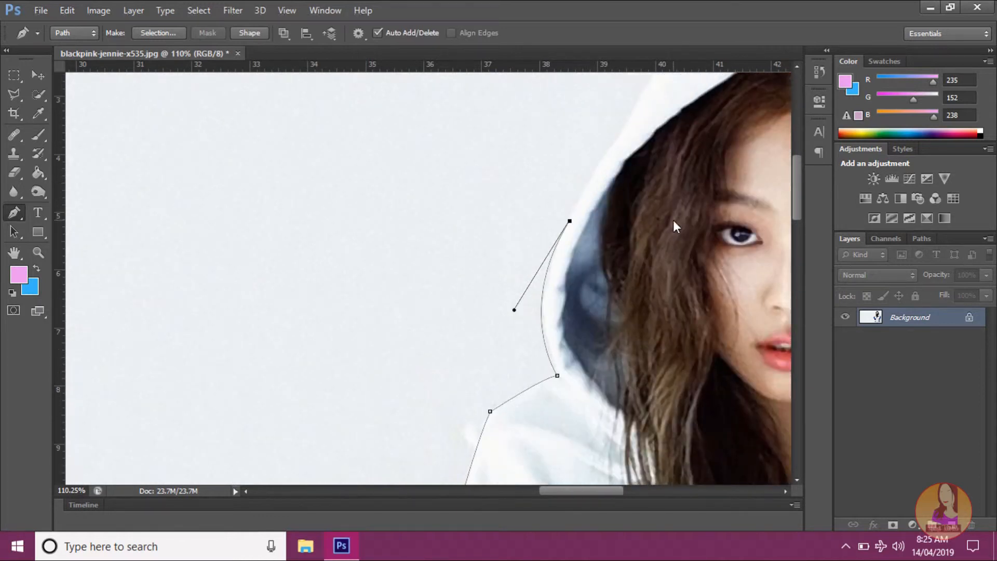
pyautogui.scroll(3, 673, 221)
pyautogui.moveTo(577, 491); pyautogui.dragTo(597, 497)
pyautogui.scroll(3, 566, 431)
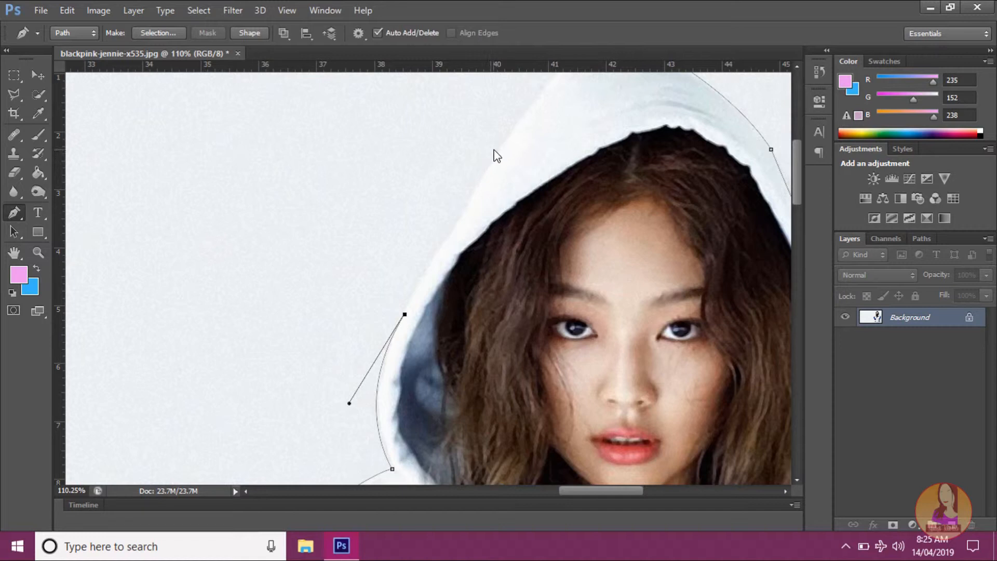
pyautogui.moveTo(498, 147); pyautogui.dragTo(507, 141)
pyautogui.scroll(5, 512, 154)
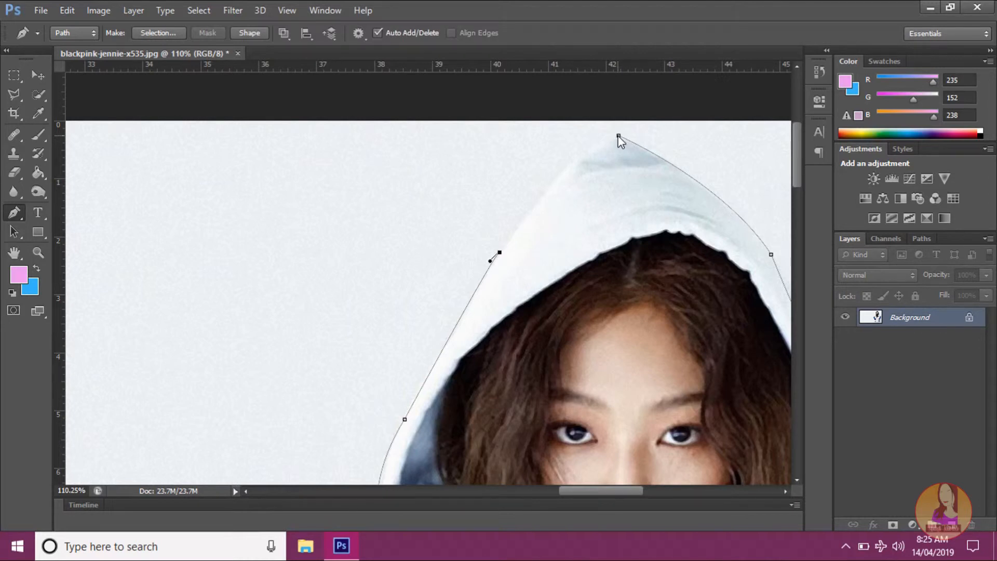
pyautogui.moveTo(618, 136); pyautogui.dragTo(645, 157)
# Step: Inspect the closed path around the whole figure and examine the gap between the boot's platform, heel and white fabric
pyautogui.scroll(-5, 635, 155)
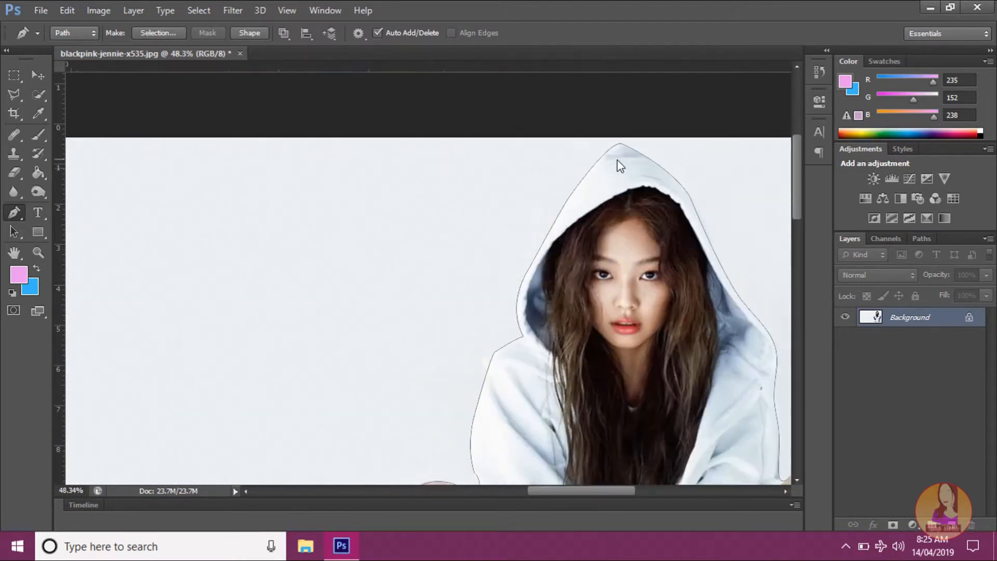
pyautogui.scroll(3, 620, 161)
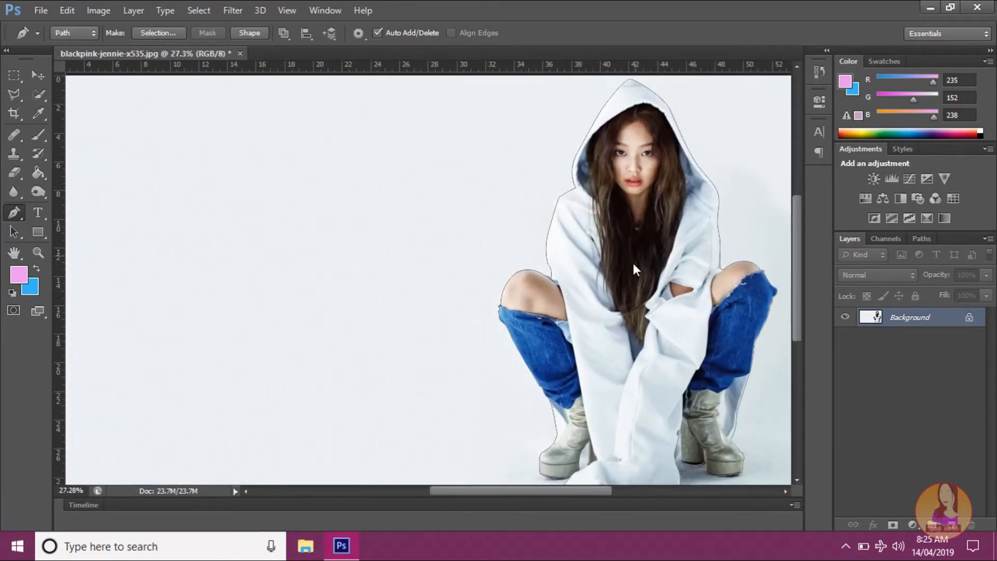
pyautogui.scroll(-3, 609, 300)
pyautogui.scroll(2, 609, 301)
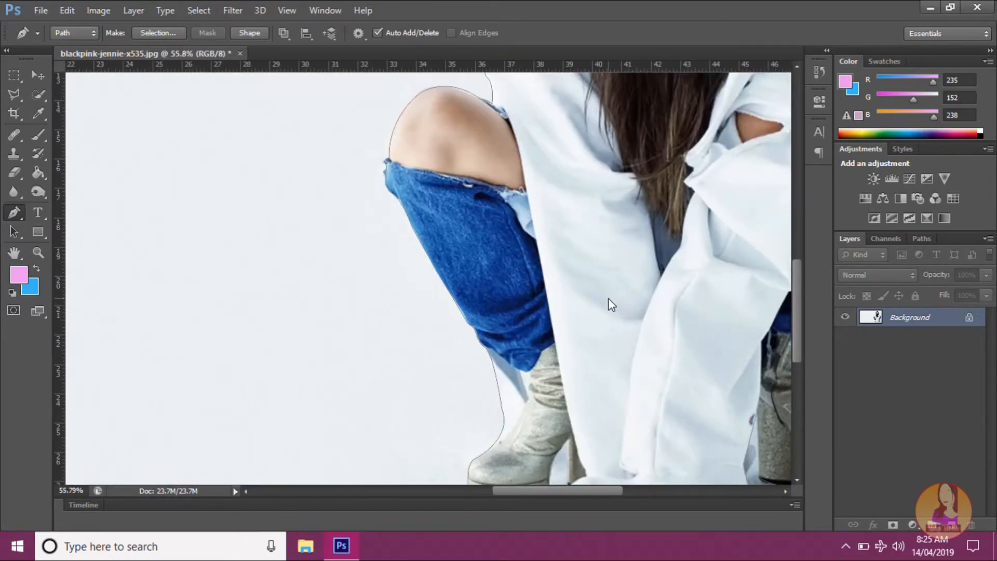
pyautogui.scroll(-5, 610, 308)
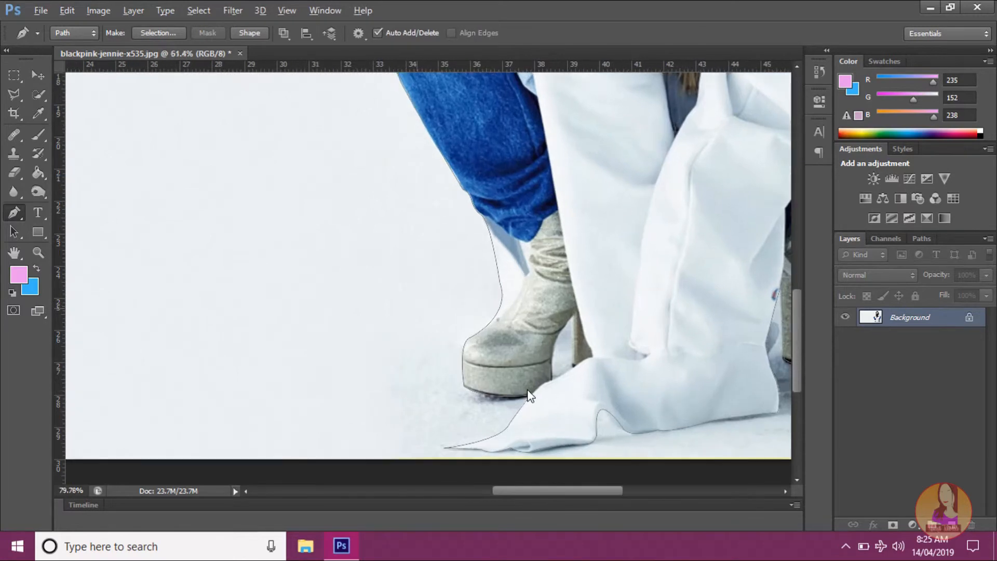
pyautogui.scroll(5, 635, 363)
pyautogui.scroll(1, 635, 363)
pyautogui.scroll(-2, 625, 372)
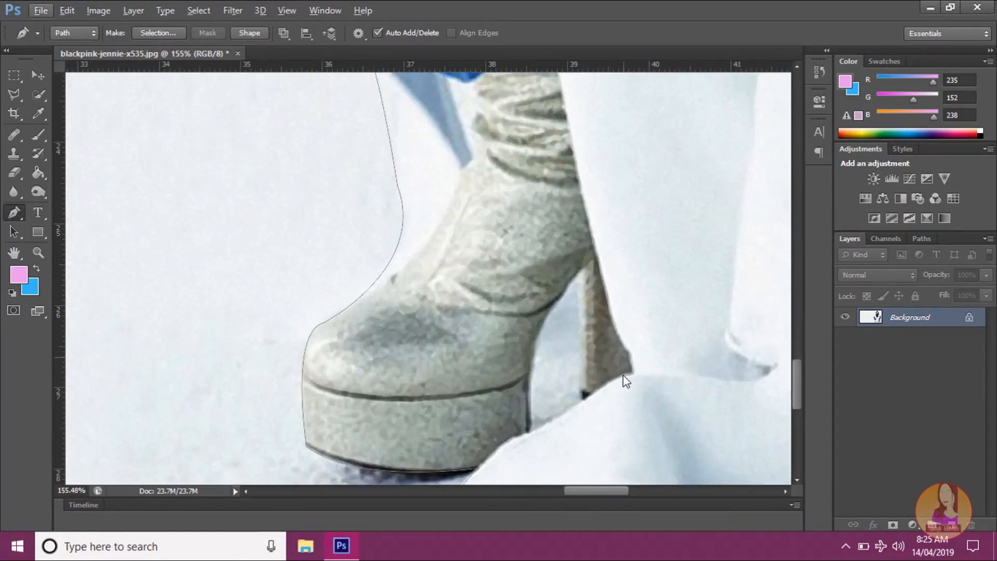
pyautogui.scroll(-2, 612, 361)
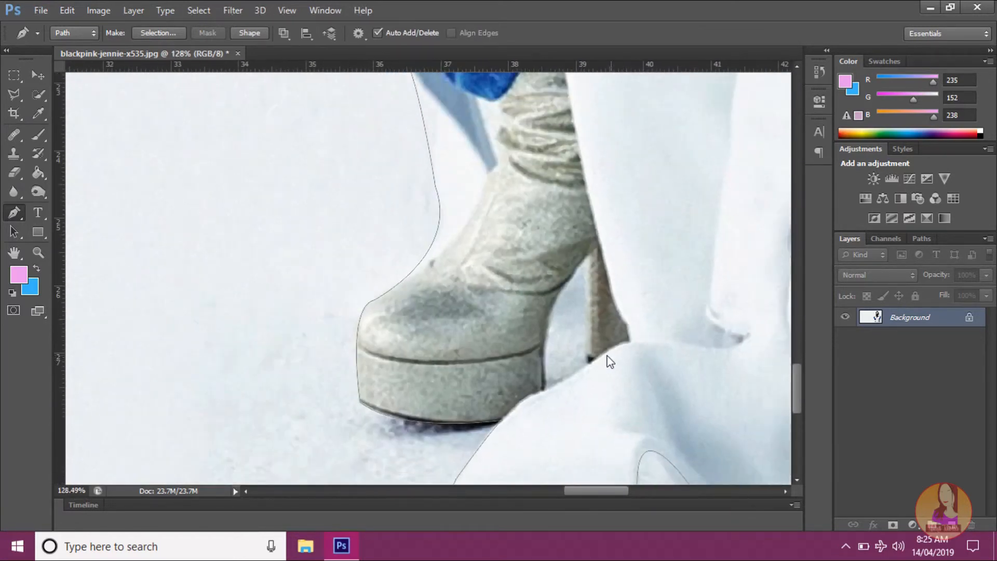
# Step: Trace a closed curved subpath around the background gap between the boot's platform, its heel and the white fabric
pyautogui.click(545, 390)
pyautogui.moveTo(600, 251); pyautogui.dragTo(653, 204)
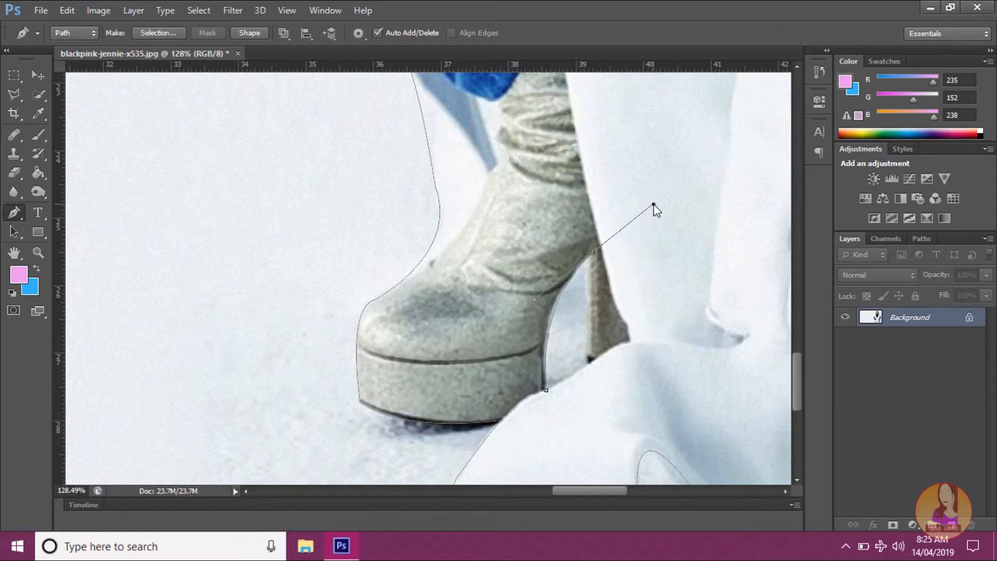
pyautogui.keyDown('alt'); pyautogui.click(595, 252); pyautogui.keyUp('alt')
pyautogui.moveTo(590, 359); pyautogui.dragTo(595, 366)
pyautogui.click(546, 391)
# Step: Inspect the path around the other boot and heel, and check the outline around the whole figure
pyautogui.moveTo(566, 489); pyautogui.dragTo(636, 486)
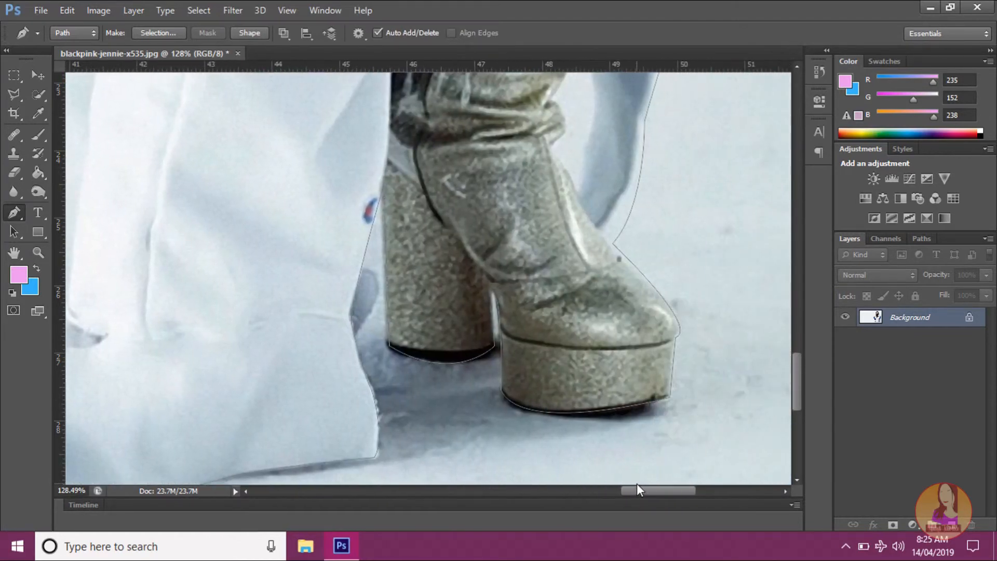
pyautogui.scroll(3, 638, 439)
pyautogui.scroll(-1, 634, 415)
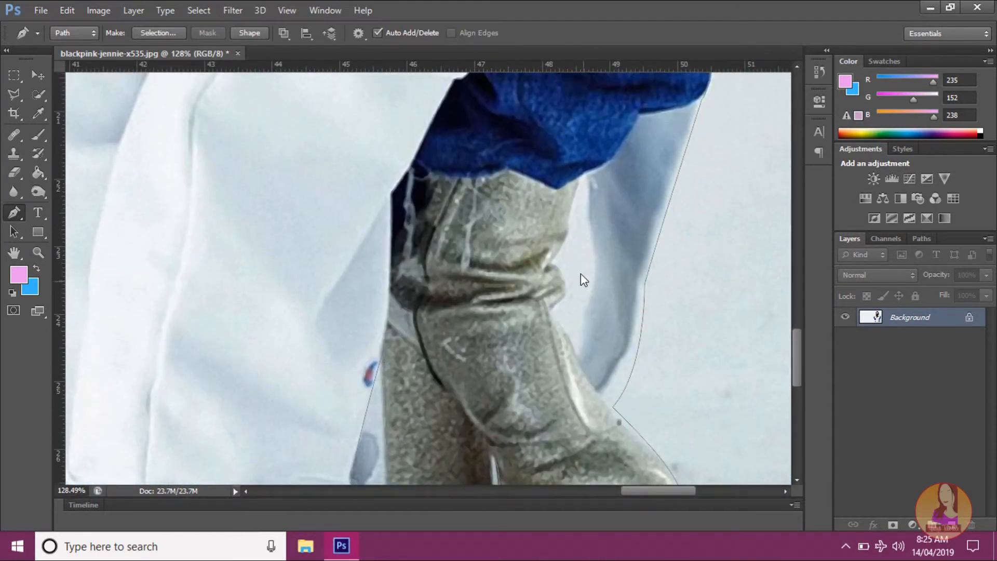
pyautogui.scroll(-3, 585, 247)
pyautogui.scroll(-1, 536, 295)
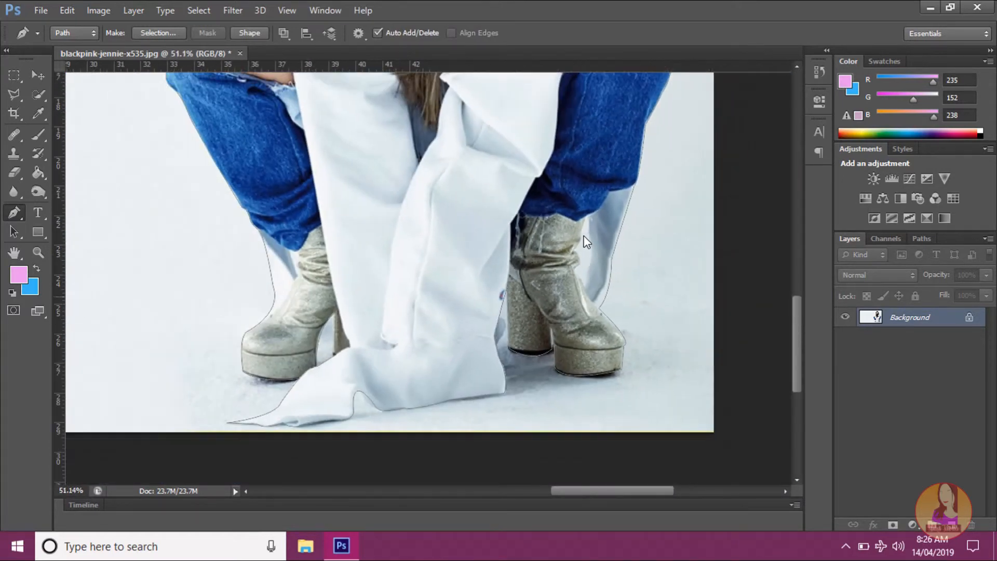
pyautogui.scroll(3, 536, 295)
pyautogui.scroll(-5, 537, 297)
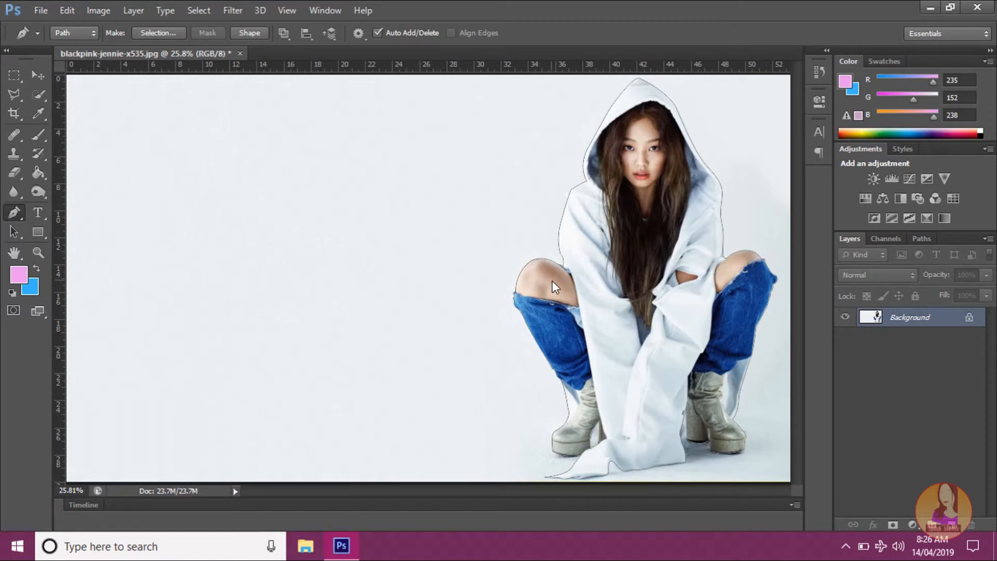
pyautogui.scroll(-3, 552, 282)
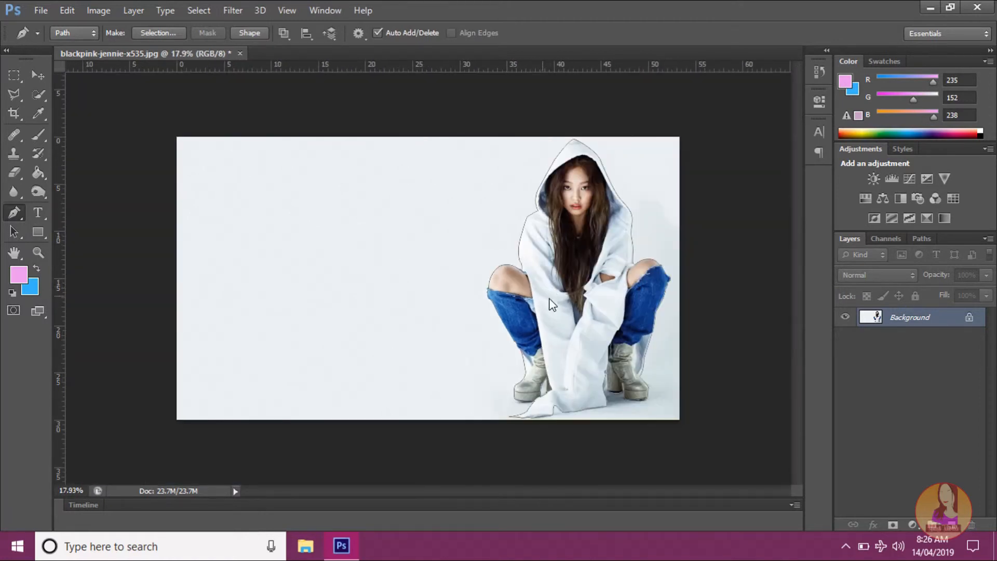
pyautogui.scroll(1, 552, 306)
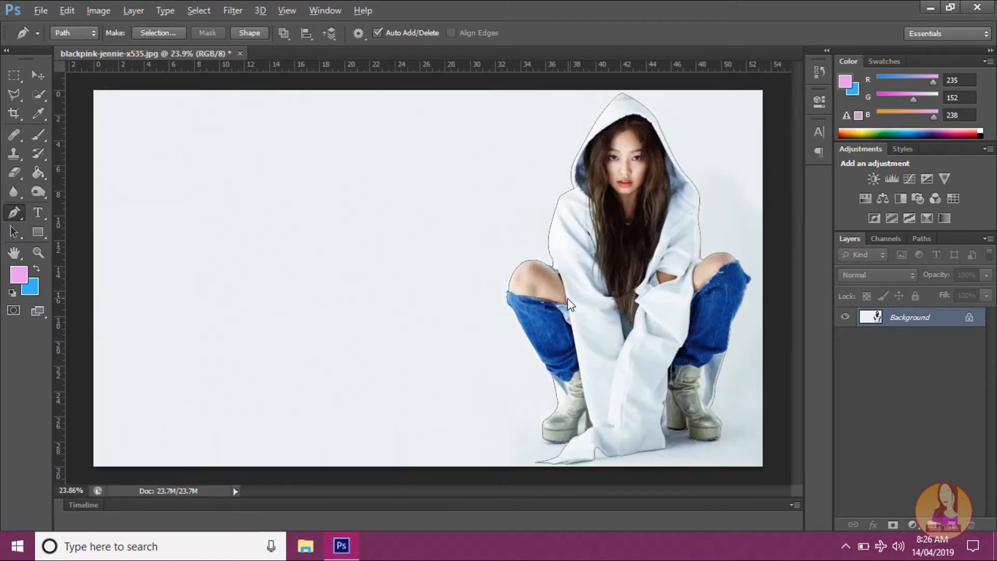
# Step: Convert the closed path into a new anti-aliased selection with a feather radius of 0 pixels
pyautogui.rightClick(631, 272)
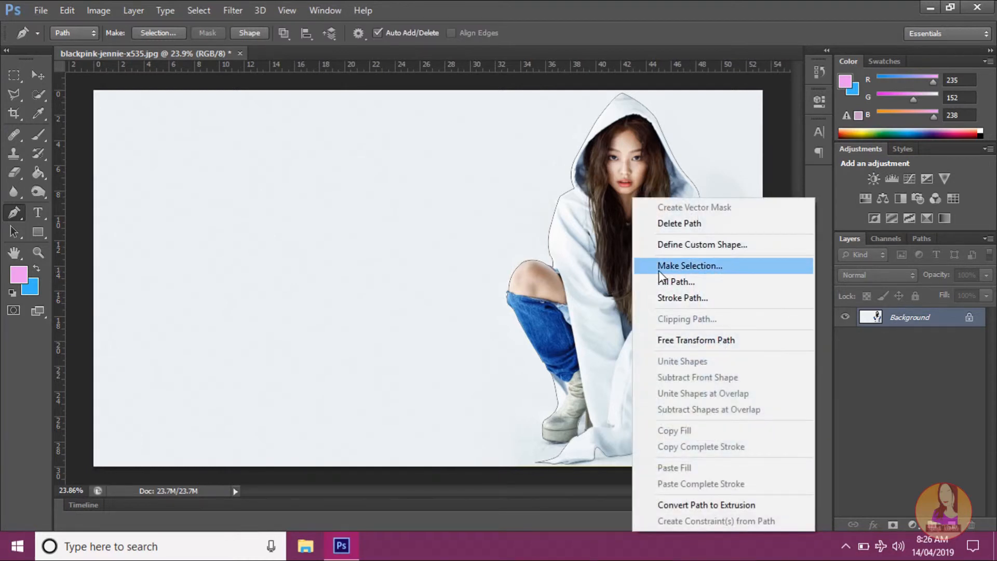
pyautogui.rightClick(590, 248)
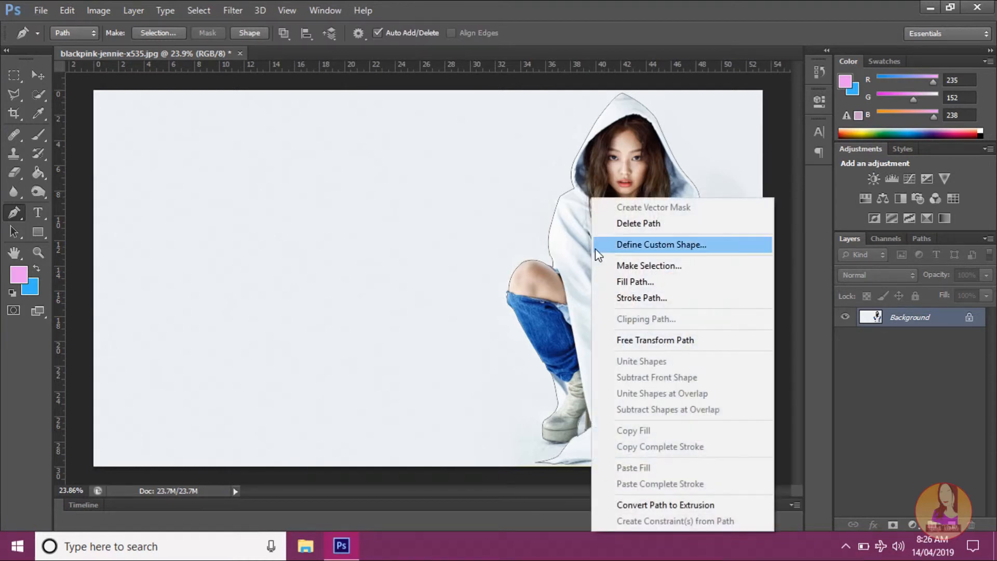
pyautogui.click(632, 265)
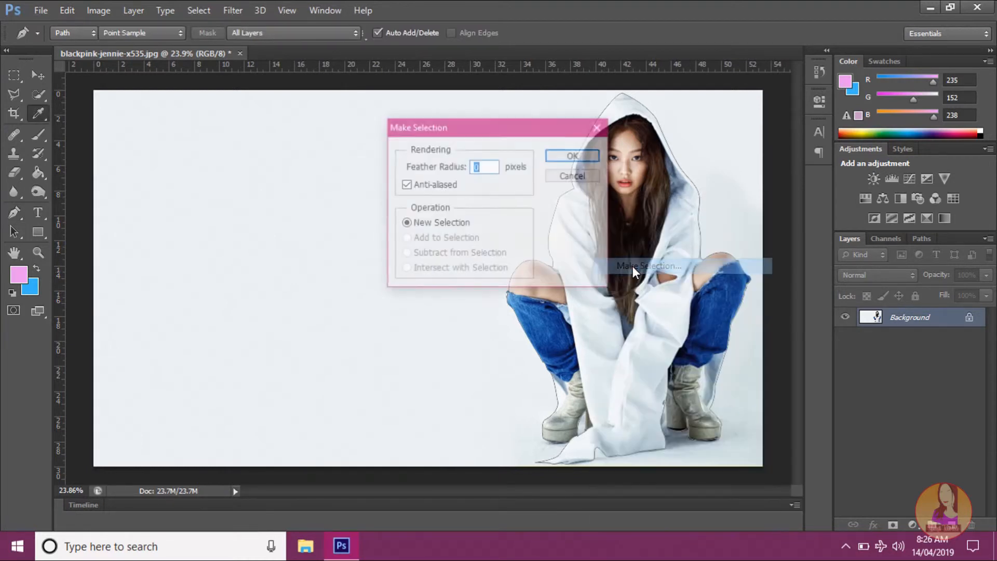
pyautogui.click(573, 156)
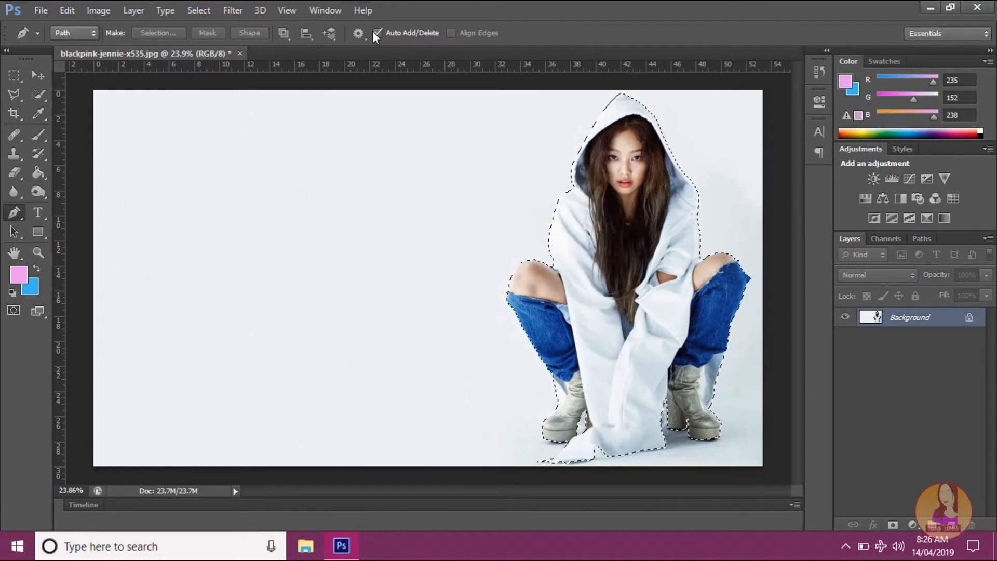
# Step: Start Refine Edge on the selection with its dialog clear of the figure, setting Smooth to 20 and Contrast to 30%
pyautogui.click(193, 10)
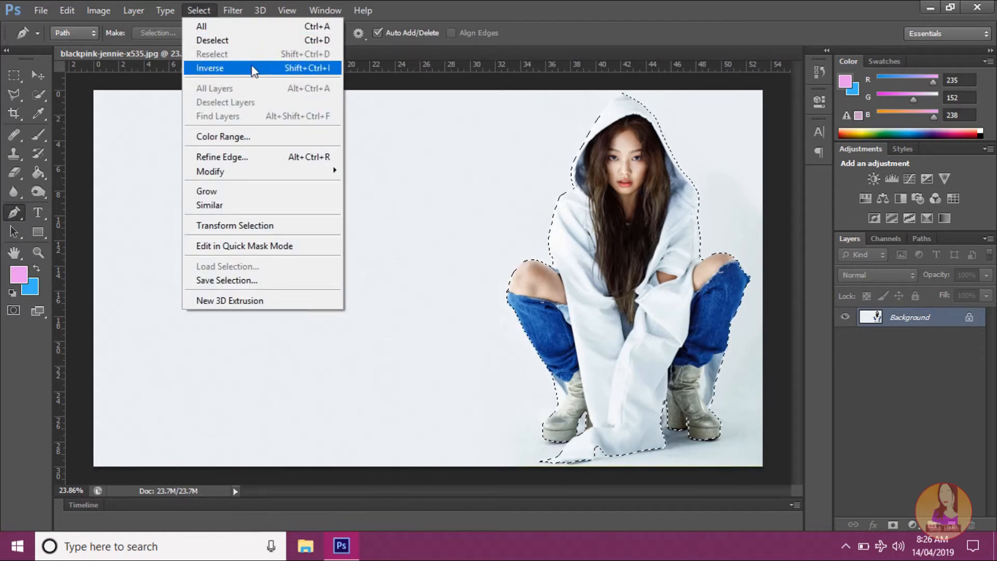
pyautogui.click(254, 157)
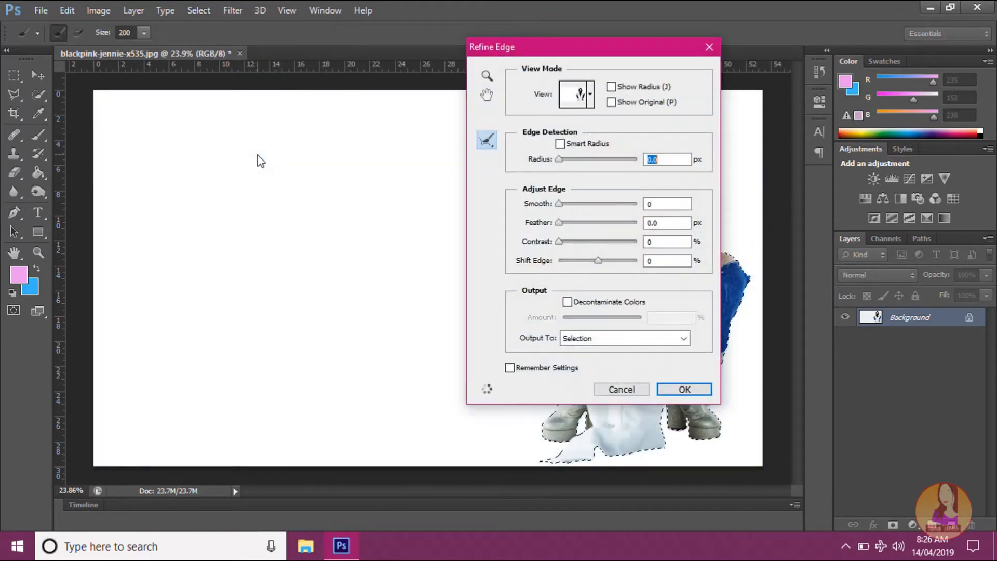
pyautogui.moveTo(552, 43); pyautogui.dragTo(241, 99)
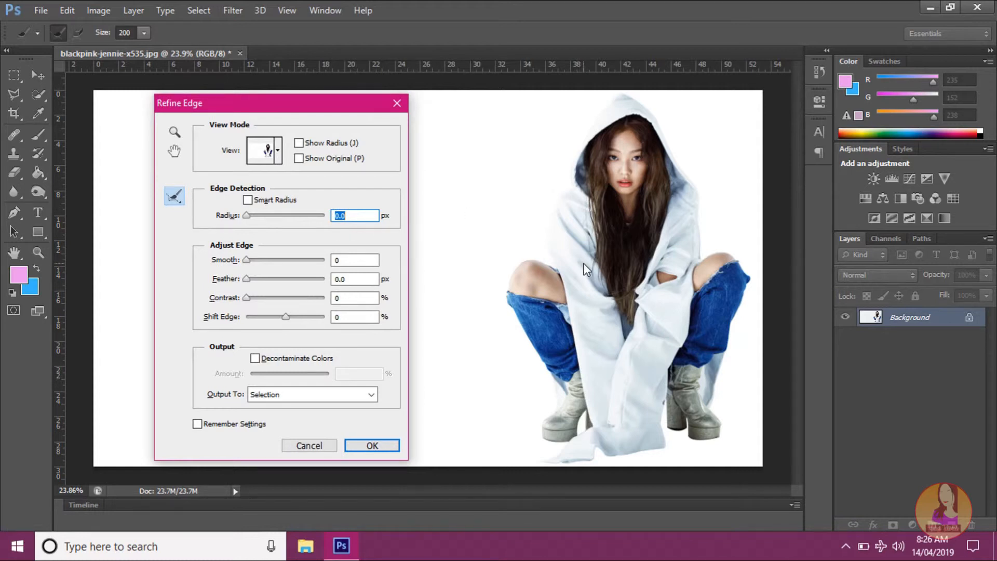
pyautogui.press('alt')
pyautogui.click(363, 265)
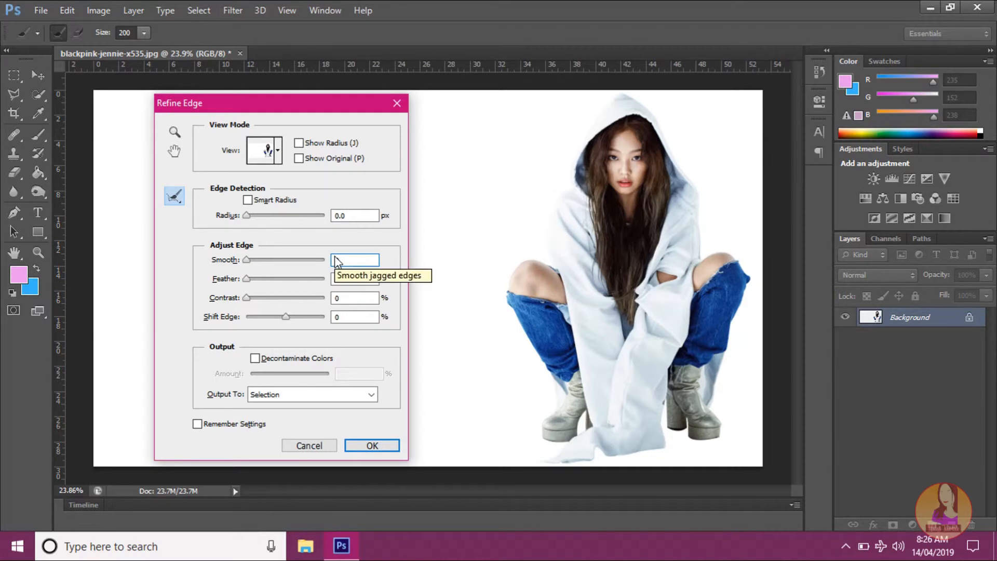
pyautogui.write('20')
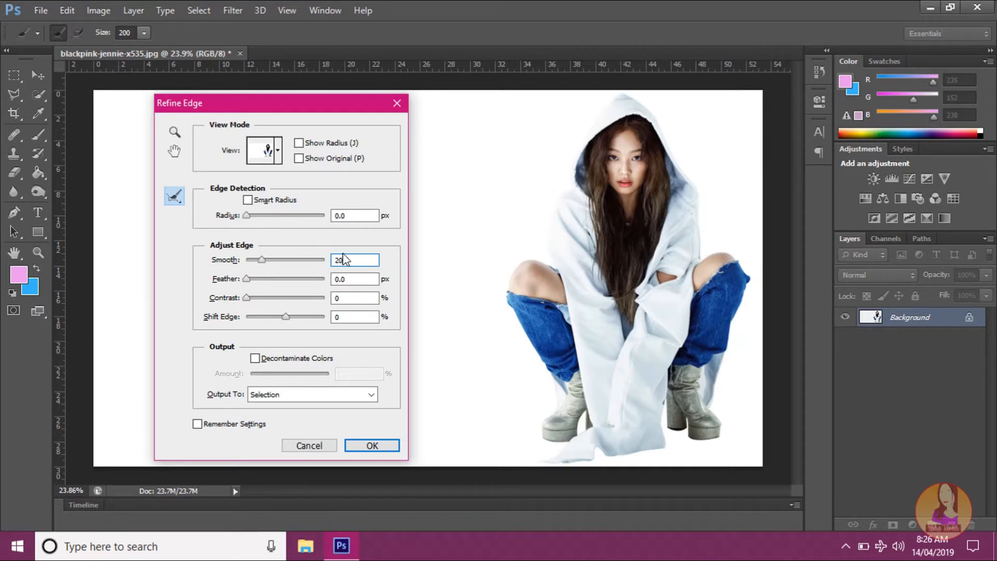
pyautogui.moveTo(343, 282); pyautogui.dragTo(327, 295)
pyautogui.write('30')
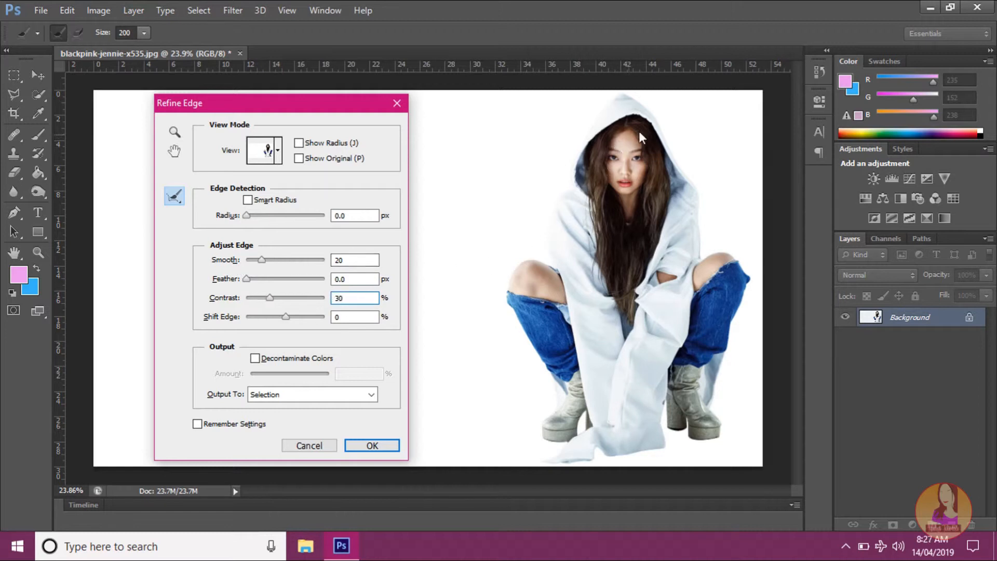
# Step: Try refining the whole figure with one dab of a 2800 px Refine Radius brush and undo it
pyautogui.press(']')
pyautogui.press(']')
pyautogui.press(']')
pyautogui.press(']')
pyautogui.press(']')
pyautogui.press(']')
pyautogui.press(']')
pyautogui.press(']')
pyautogui.press(']')
pyautogui.press(']')
pyautogui.press(']')
pyautogui.press(']')
pyautogui.press(']')
pyautogui.press(']')
pyautogui.press('alt')
pyautogui.click(612, 273)
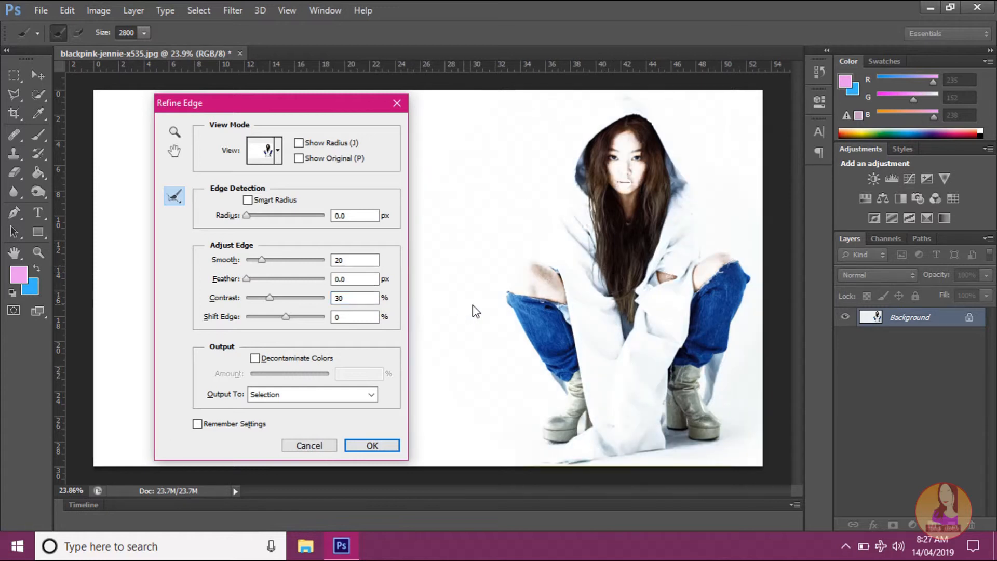
pyautogui.hotkey('ctrl', 'z')
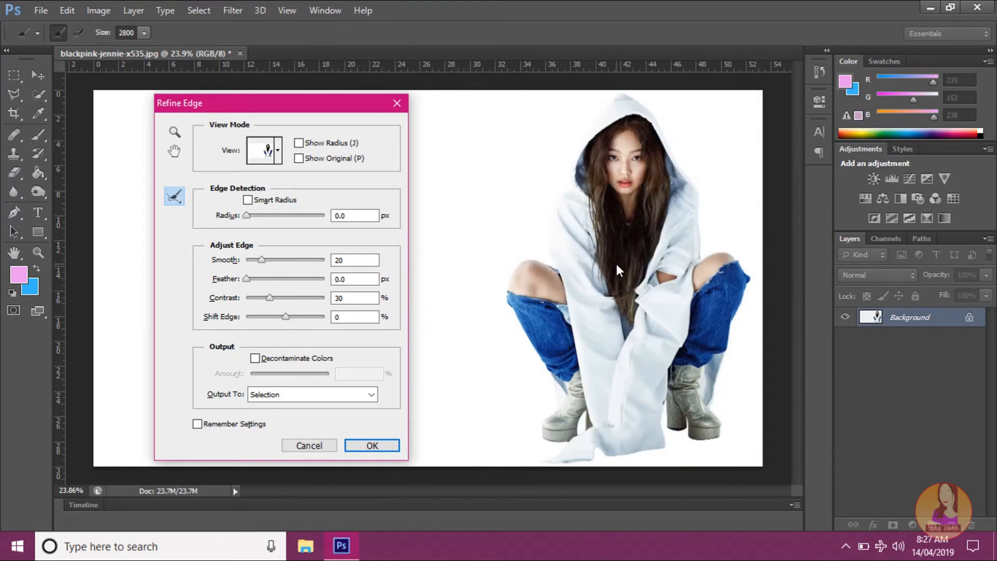
# Step: Try refining the hood's outer edge from its peak downward with a 125 px brush and undo the stroke
pyautogui.press('[')
pyautogui.press('[')
pyautogui.press('[')
pyautogui.press('[')
pyautogui.press('[')
pyautogui.press('[')
pyautogui.press('[')
pyautogui.press('[')
pyautogui.press('[')
pyautogui.press('[')
pyautogui.press('[')
pyautogui.press('[')
pyautogui.press('[')
pyautogui.press('[')
pyautogui.press('[')
pyautogui.press('[')
pyautogui.press('[')
pyautogui.press('[')
pyautogui.press('[')
pyautogui.press('[')
pyautogui.press('[')
pyautogui.press('[')
pyautogui.scroll(2, 681, 200)
pyautogui.scroll(2, 681, 200)
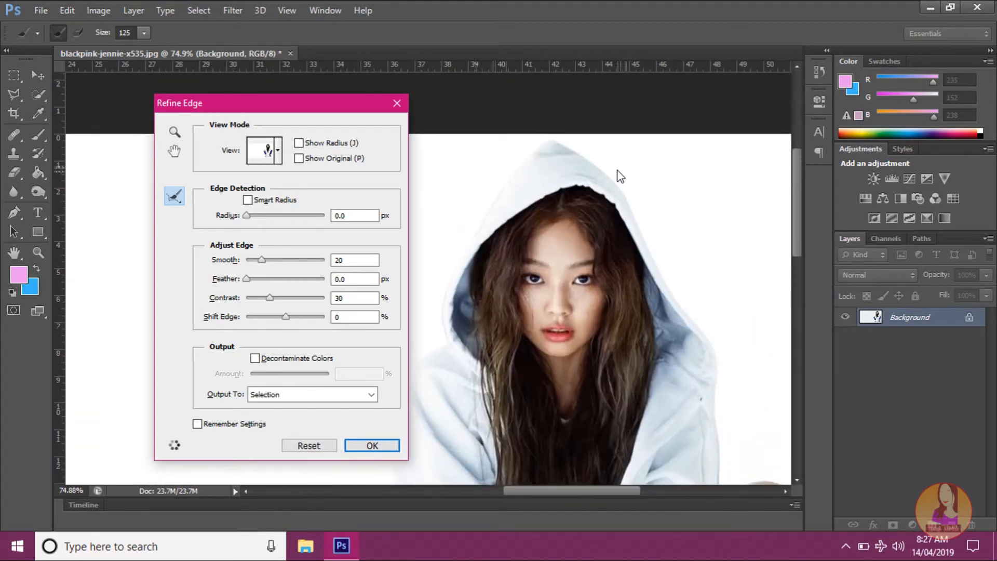
pyautogui.scroll(2, 617, 176)
pyautogui.scroll(1, 570, 185)
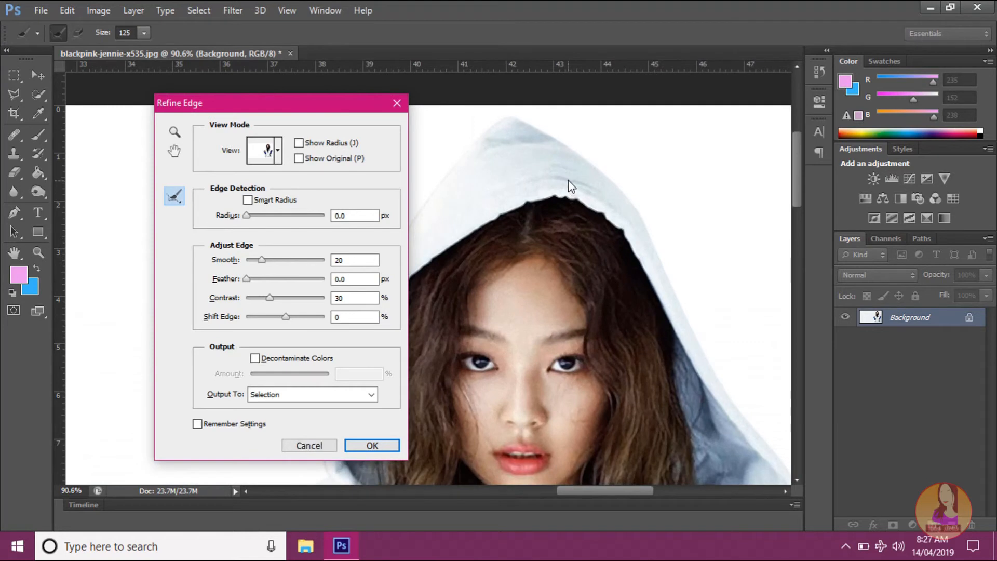
pyautogui.moveTo(549, 156)
pyautogui.mouseDown()
pyautogui.moveTo(592, 167)
pyautogui.moveTo(643, 219)
pyautogui.moveTo(674, 270)
pyautogui.mouseUp()
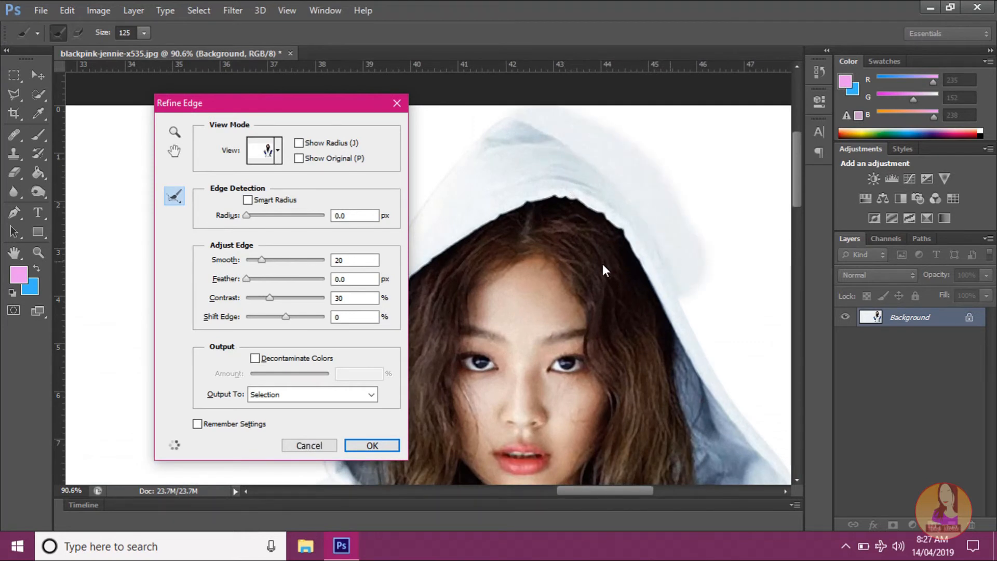
pyautogui.scroll(-1, 600, 267)
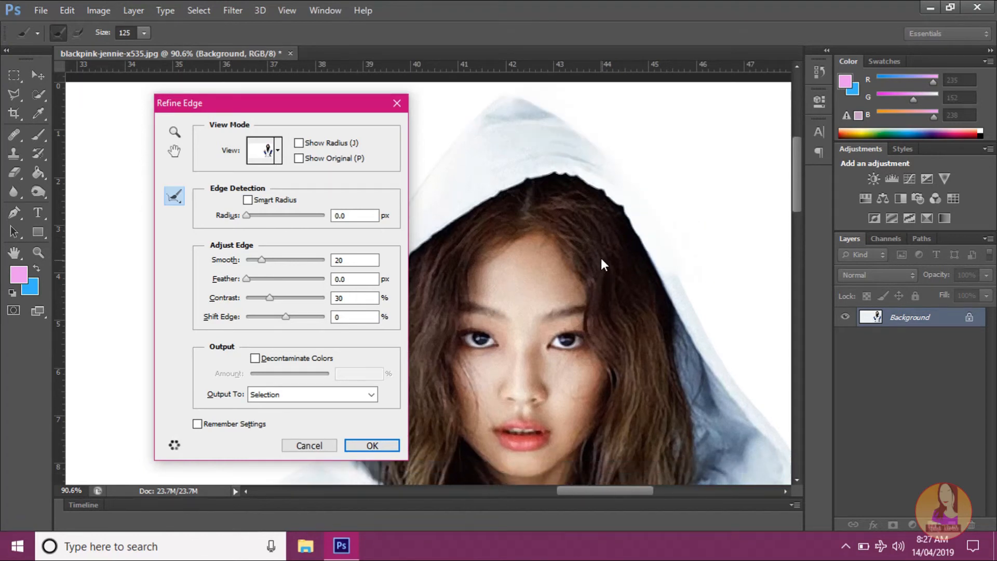
pyautogui.press('alt')
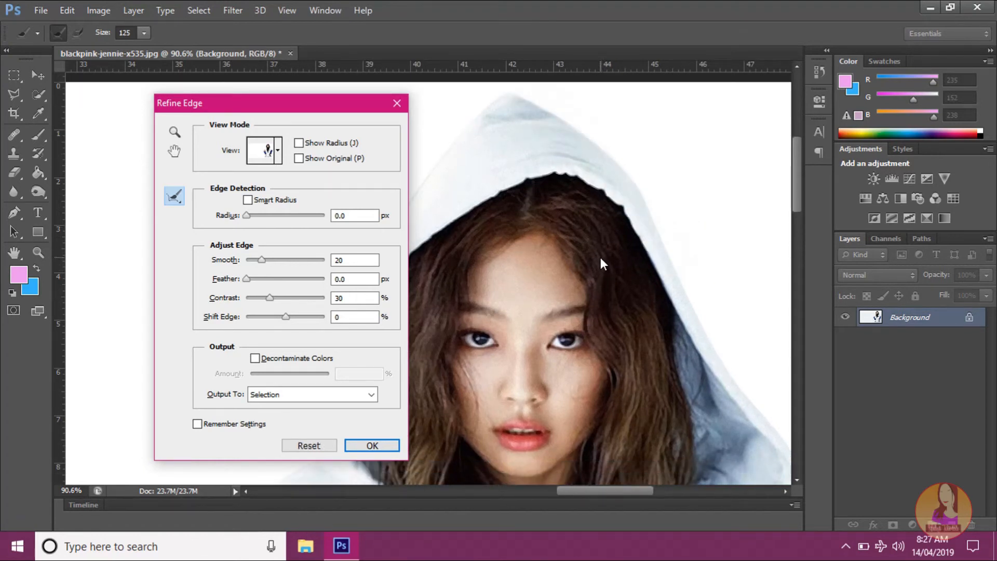
# Step: Refine the selection edge around the toe and sole of the boot beside the fabric with an 80 px brush
pyautogui.scroll(-4, 600, 258)
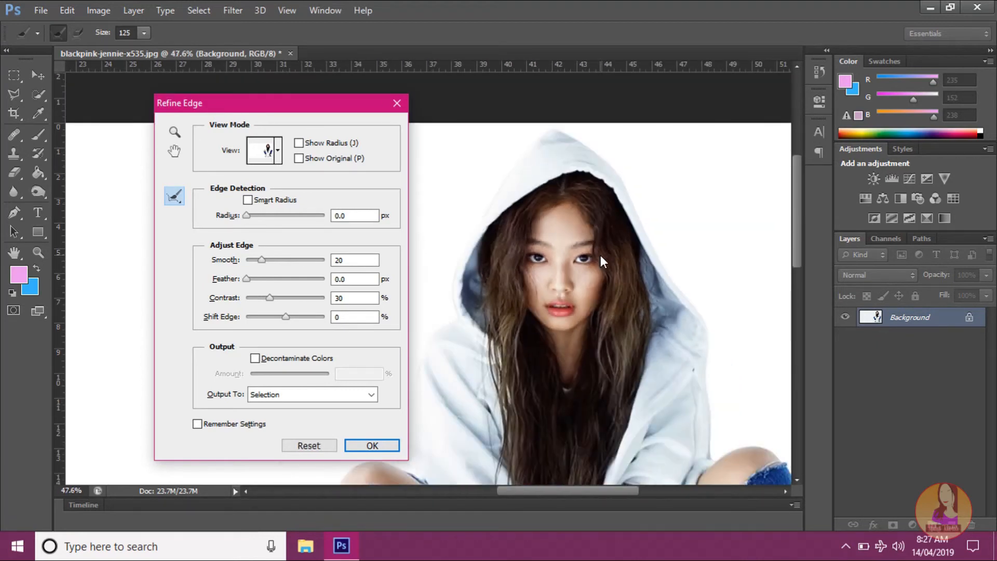
pyautogui.scroll(-1, 600, 255)
pyautogui.scroll(-3, 604, 257)
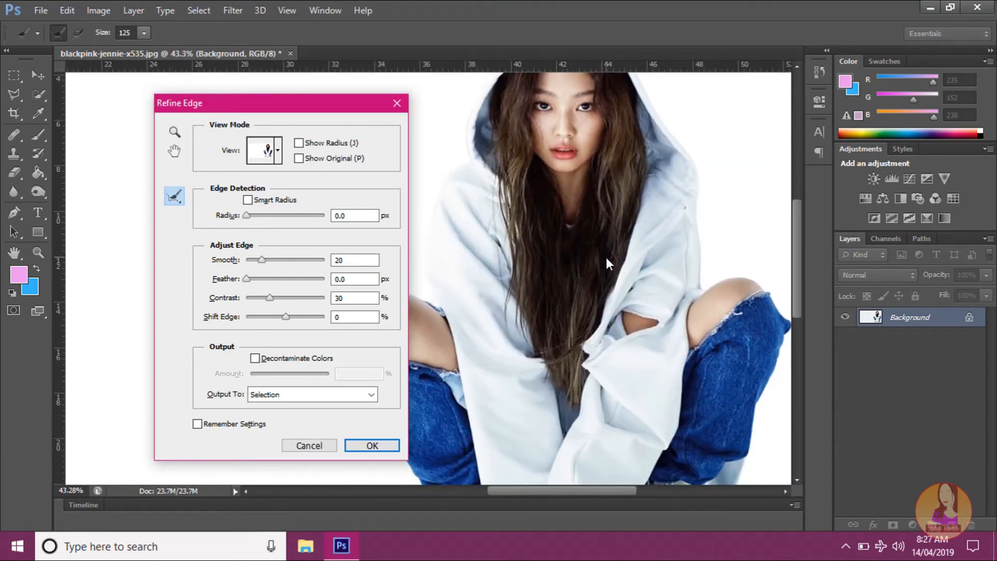
pyautogui.scroll(-5, 605, 257)
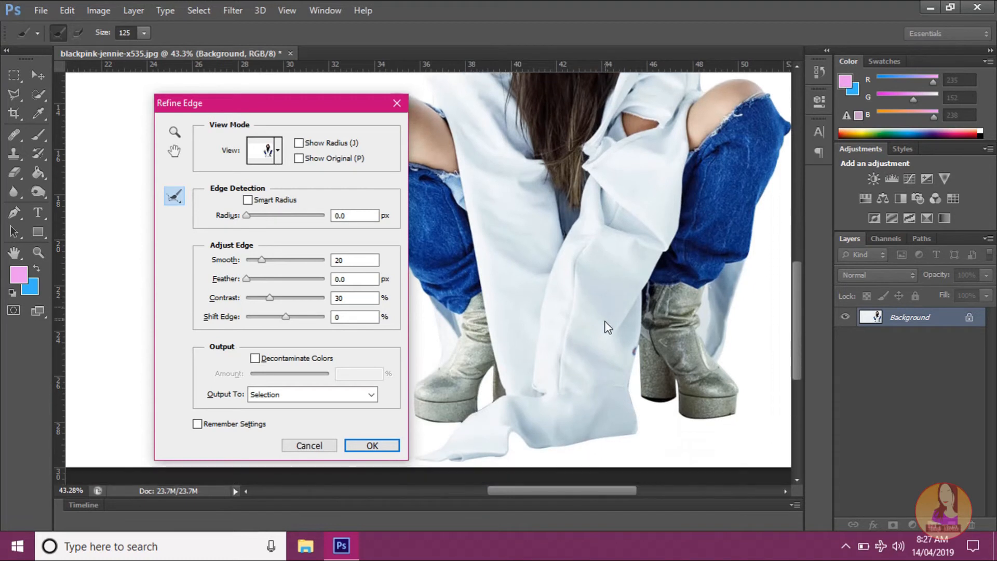
pyautogui.scroll(2, 747, 366)
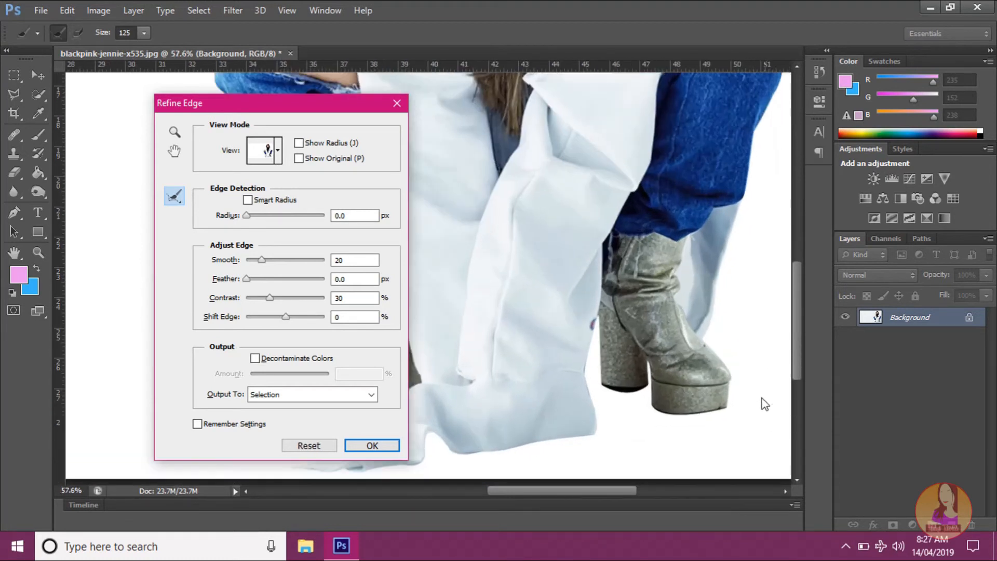
pyautogui.scroll(1, 727, 400)
pyautogui.press('[')
pyautogui.press('[')
pyautogui.press('[')
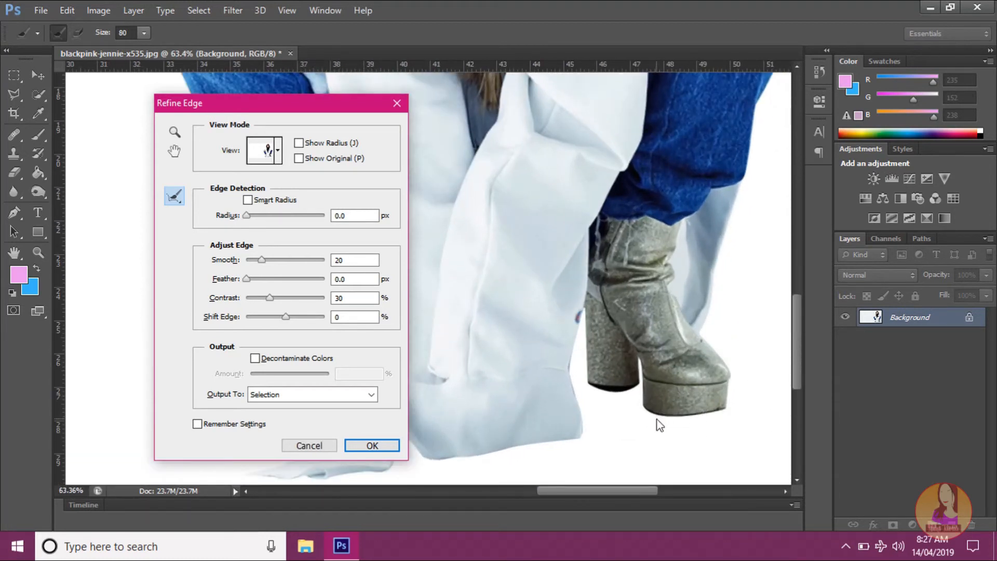
pyautogui.moveTo(722, 365)
pyautogui.mouseDown()
pyautogui.moveTo(725, 406)
pyautogui.moveTo(642, 408)
pyautogui.moveTo(675, 430)
pyautogui.mouseUp()
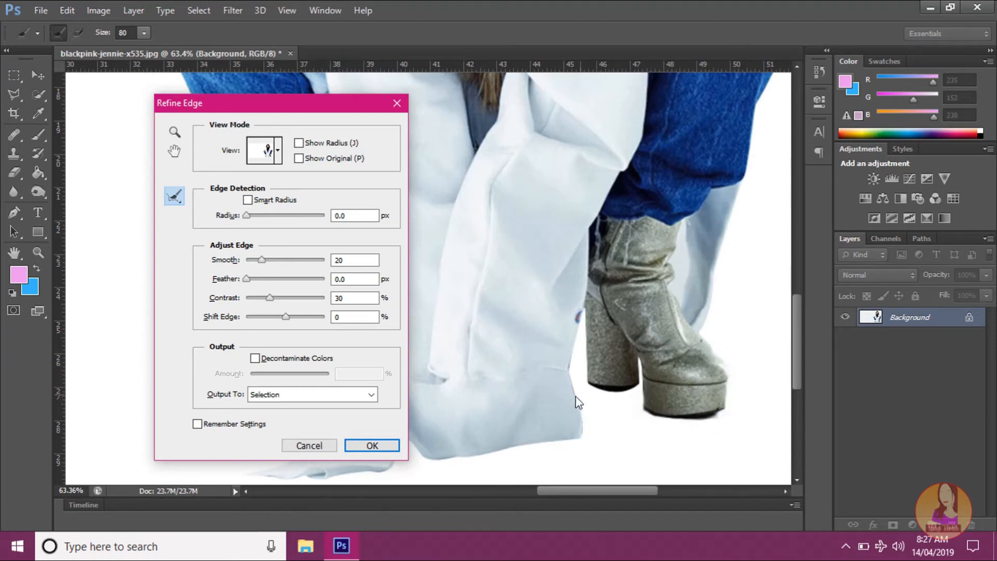
# Step: Brush the edge refinement along the bottom hem of the white fabric as far as its trailing tip
pyautogui.scroll(-3, 566, 394)
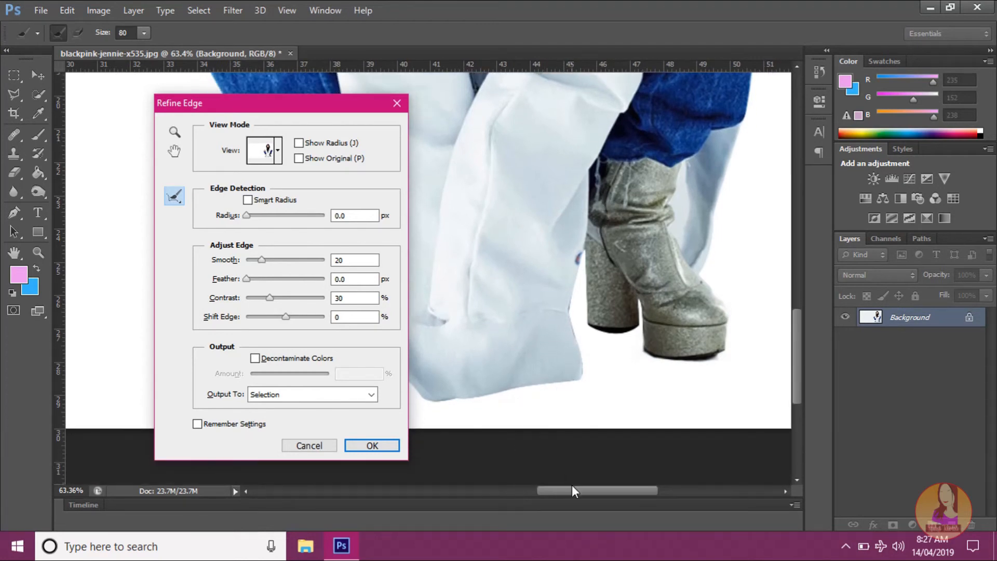
pyautogui.moveTo(572, 490); pyautogui.dragTo(557, 493)
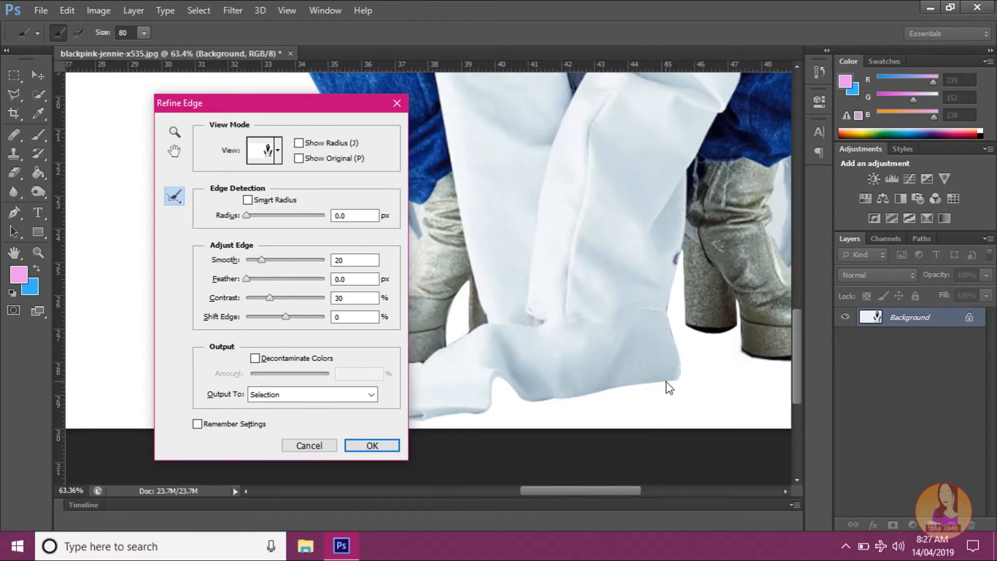
pyautogui.moveTo(665, 382)
pyautogui.mouseDown()
pyautogui.moveTo(542, 396)
pyautogui.moveTo(503, 382)
pyautogui.moveTo(435, 416)
pyautogui.mouseUp()
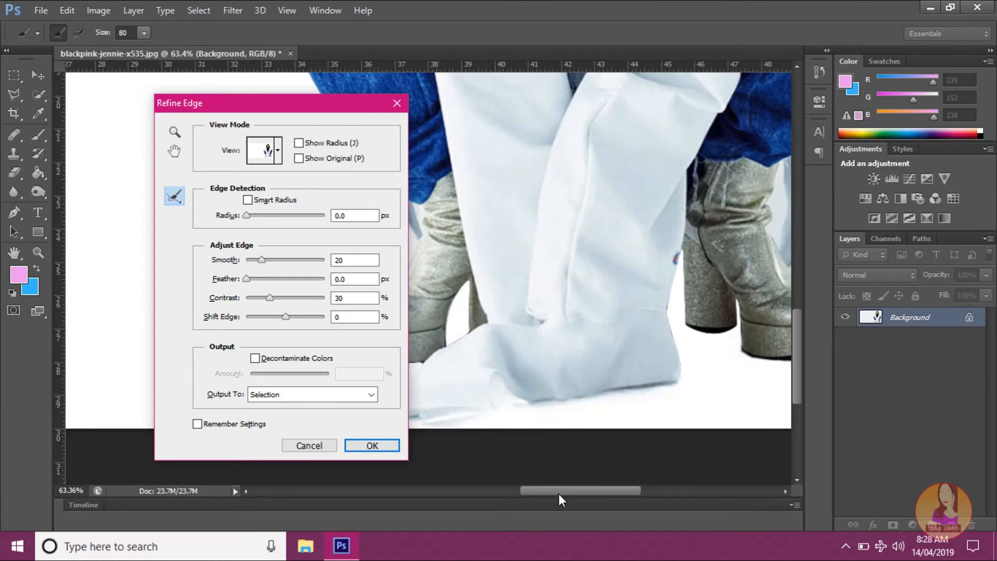
pyautogui.moveTo(559, 492); pyautogui.dragTo(534, 499)
pyautogui.moveTo(553, 422); pyautogui.dragTo(495, 425)
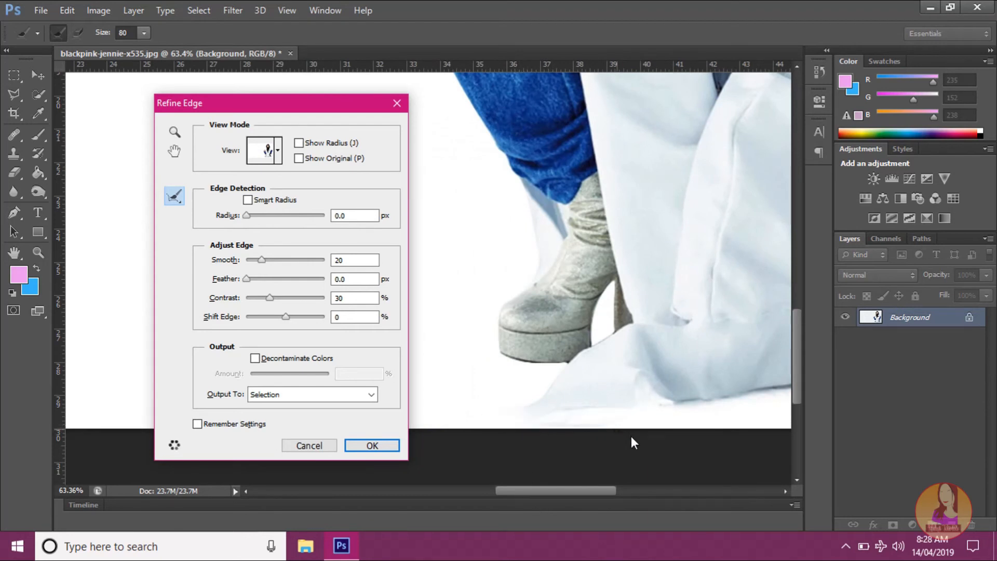
# Step: Output the refined selection to a new layer with a layer mask and apply the edge refinement
pyautogui.scroll(-5, 631, 441)
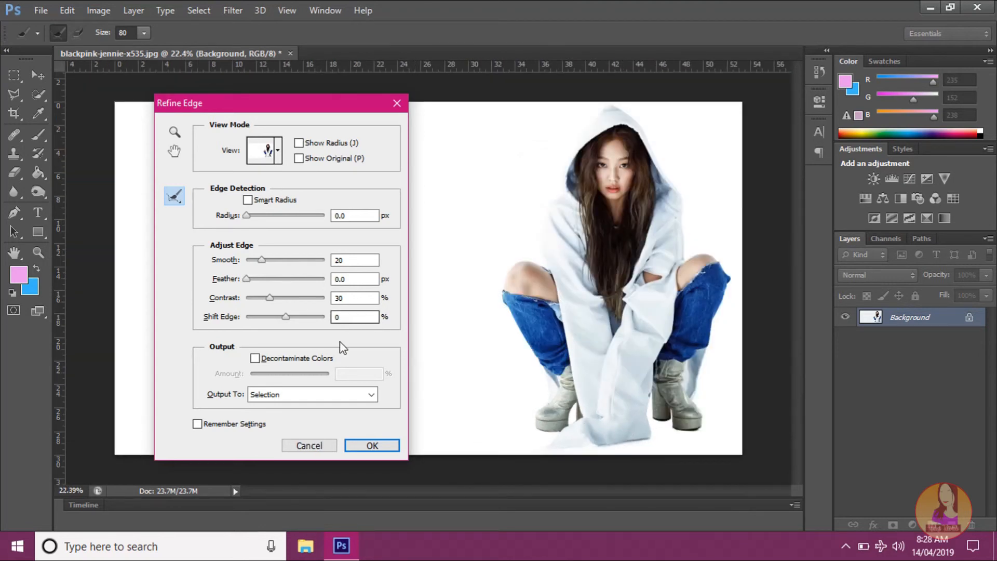
pyautogui.click(286, 390)
pyautogui.click(279, 392)
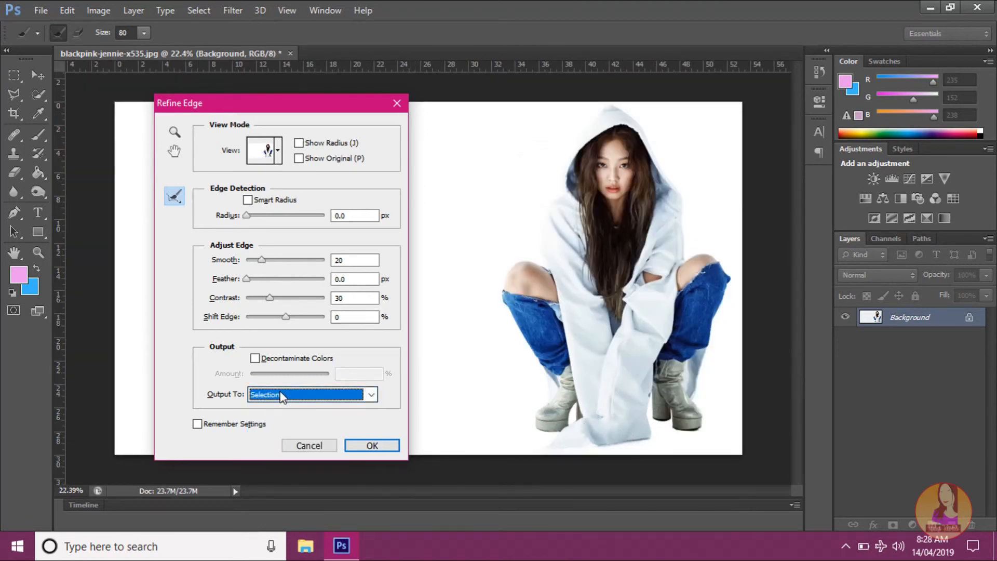
pyautogui.click(280, 390)
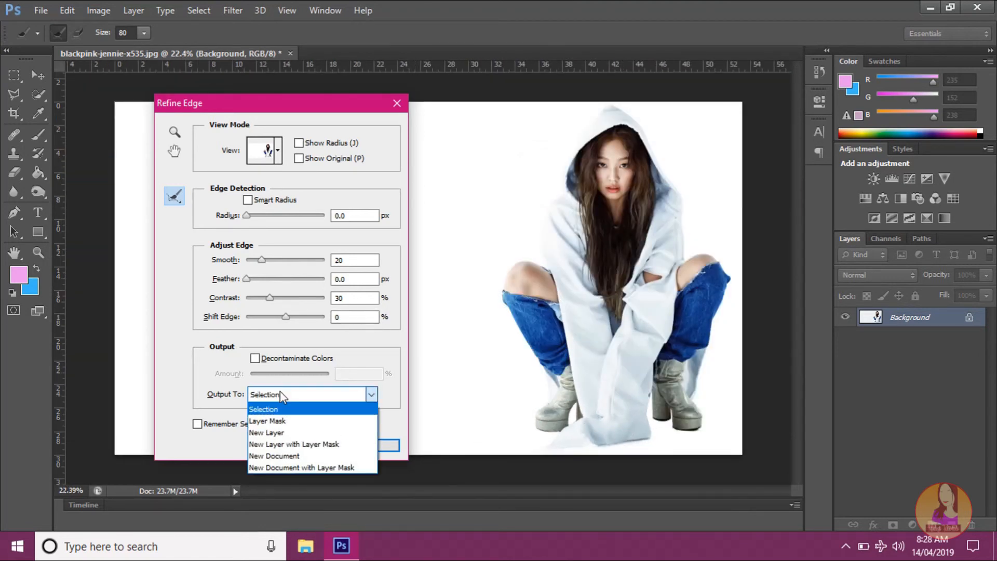
pyautogui.click(307, 445)
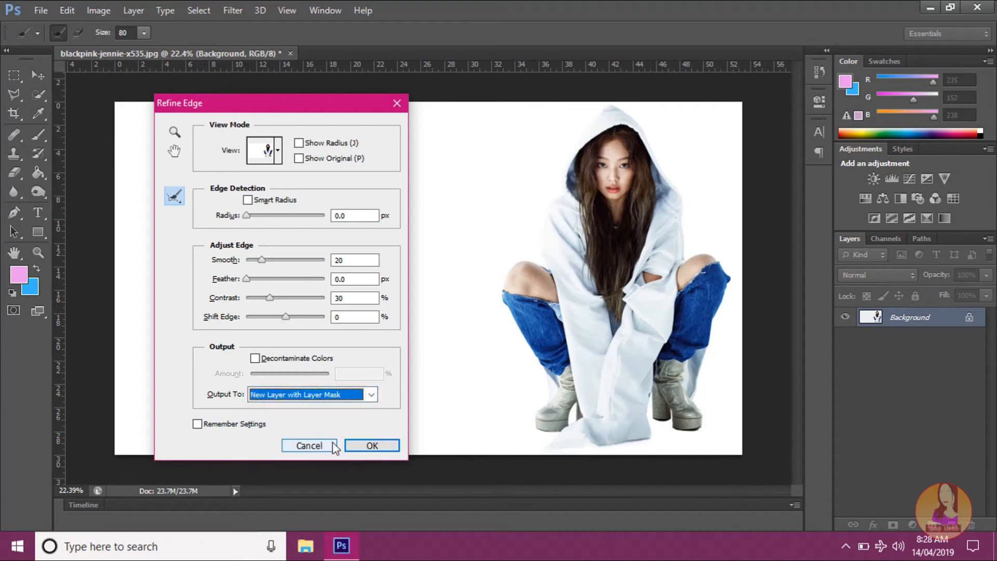
pyautogui.click(377, 446)
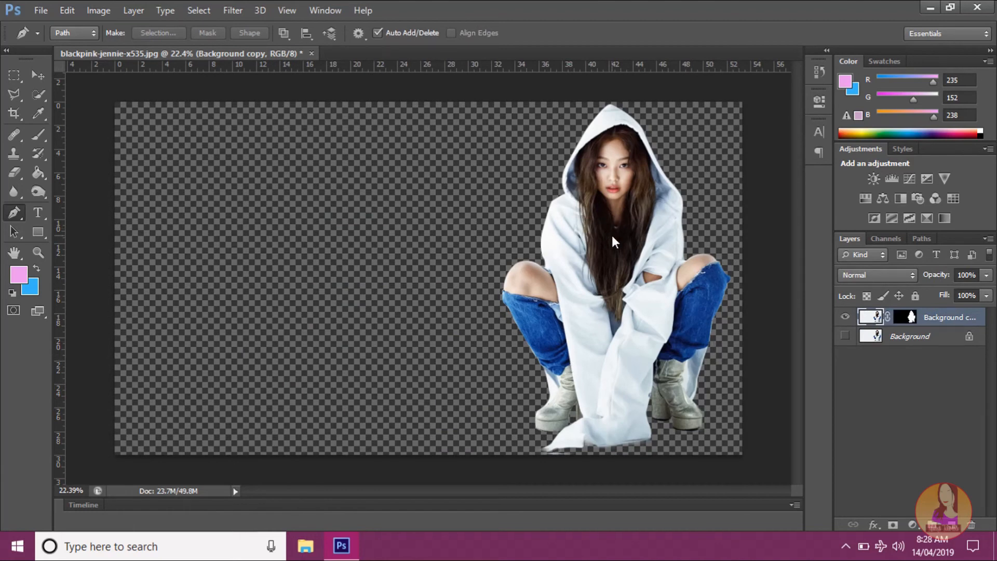
# Step: Inspect the cutout's edges around the hood and hair, and compare it with the original by briefly showing the Background layer
pyautogui.scroll(5, 624, 169)
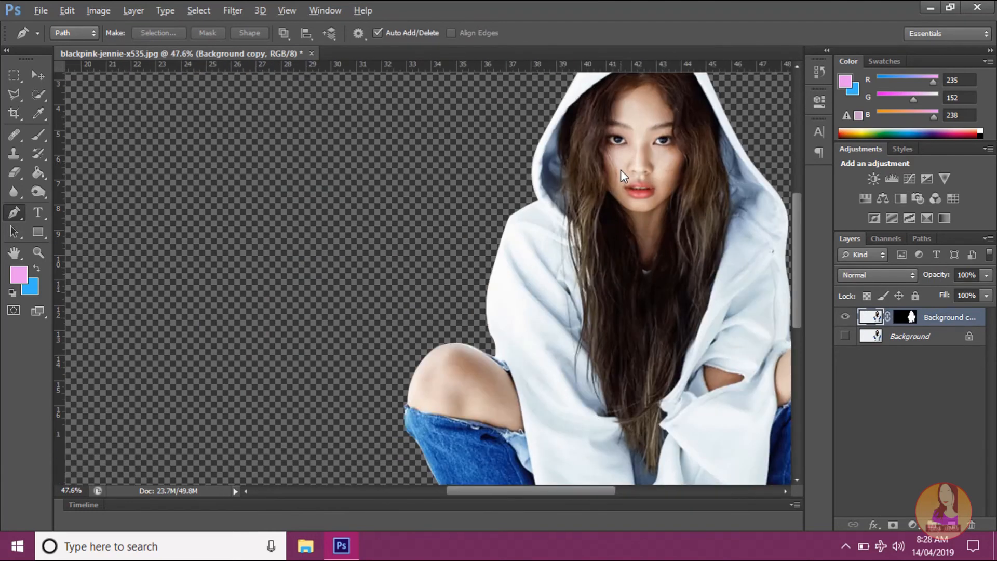
pyautogui.scroll(5, 621, 170)
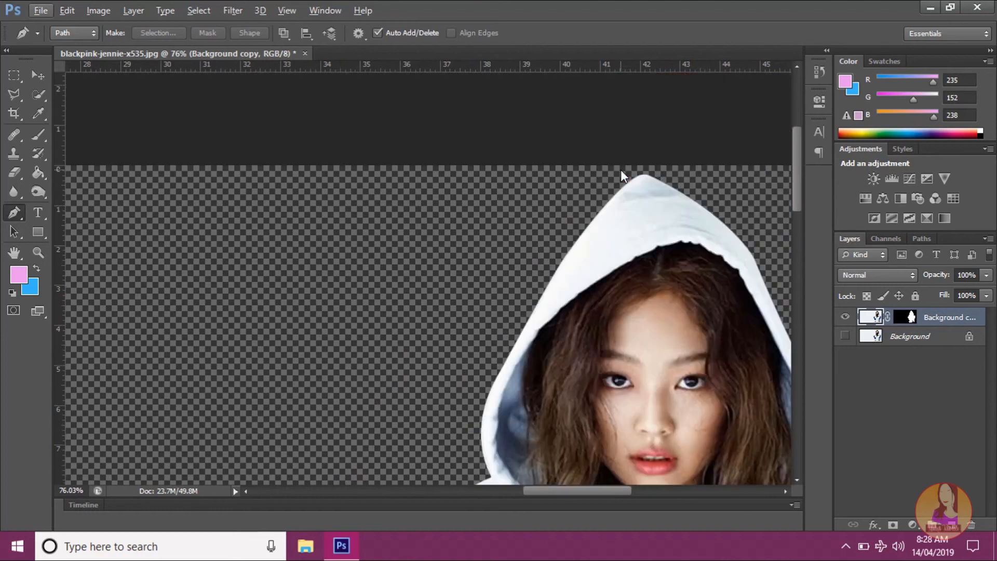
pyautogui.scroll(-8, 621, 174)
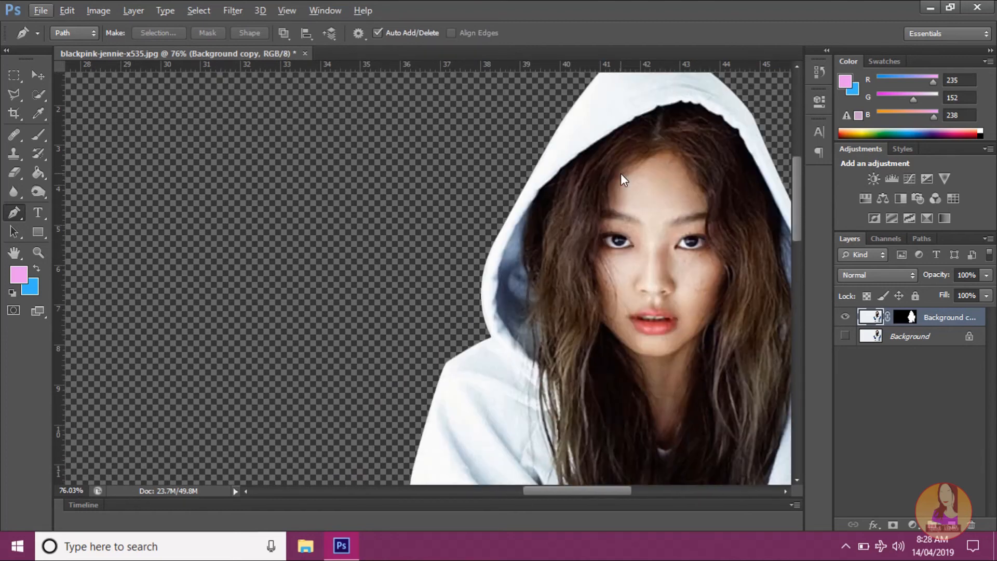
pyautogui.scroll(-5, 620, 175)
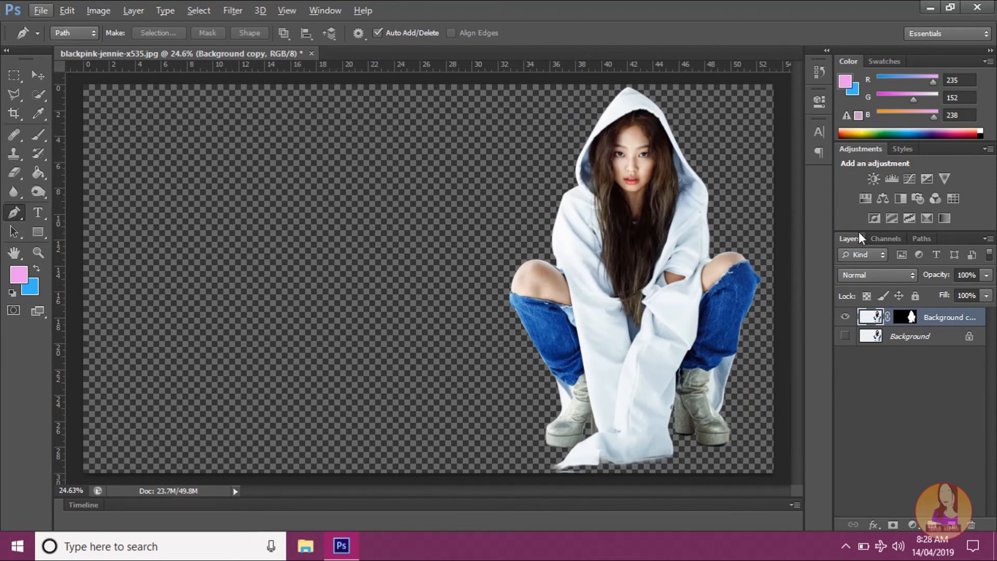
pyautogui.click(844, 336)
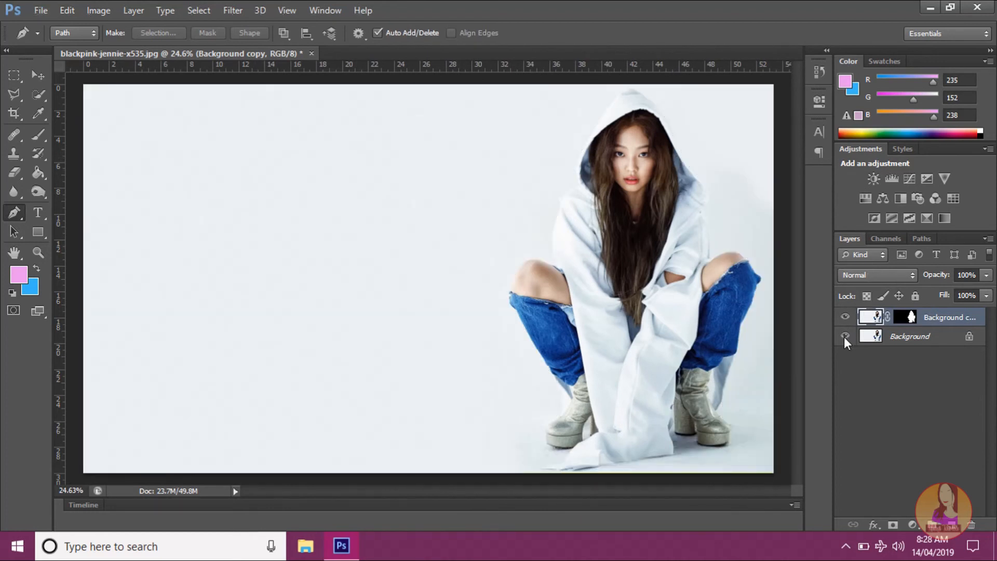
pyautogui.click(845, 336)
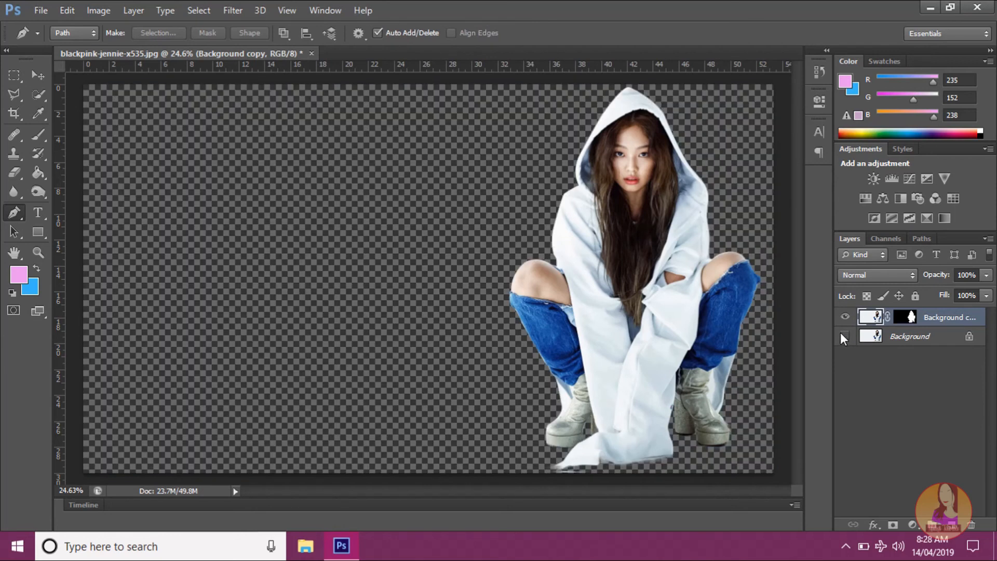